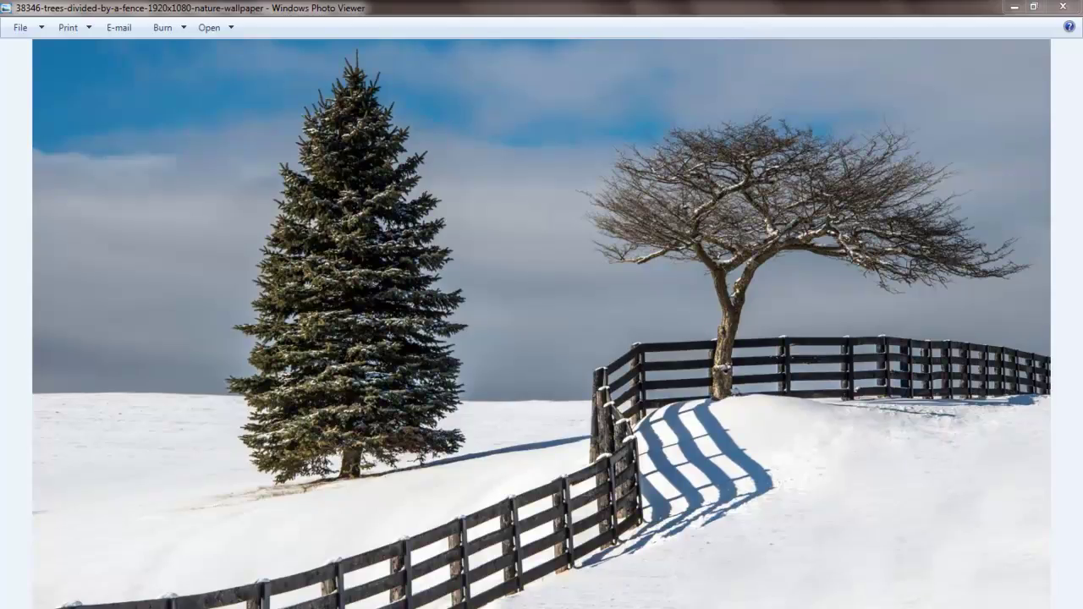
# View the green-stroke and blue-sparkle versions, then the winter lake forest photo and its sparkled version
pyautogui.press('Right')
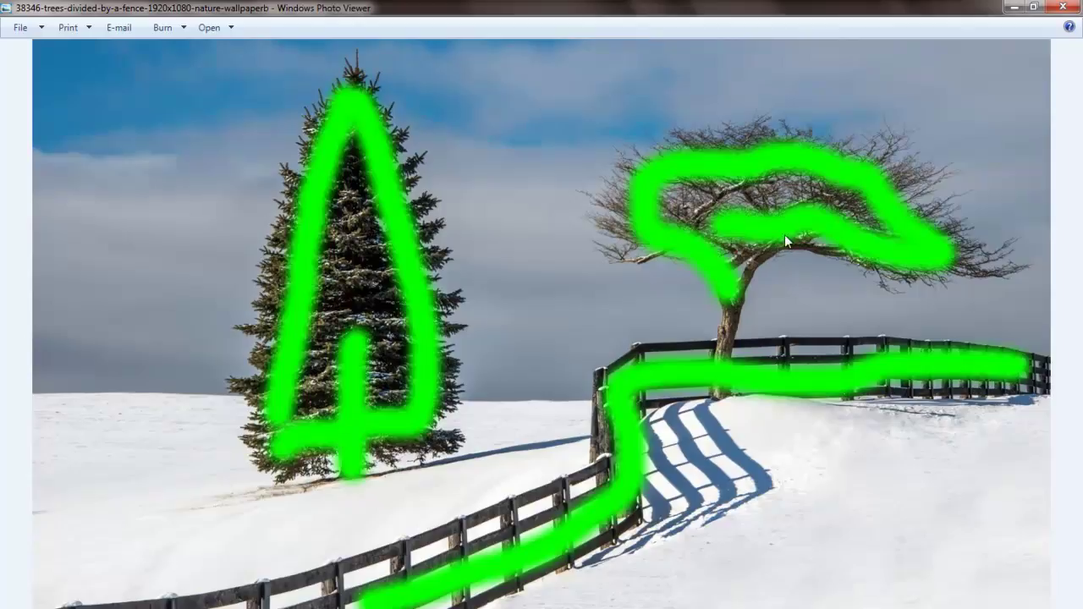
pyautogui.press('Right')
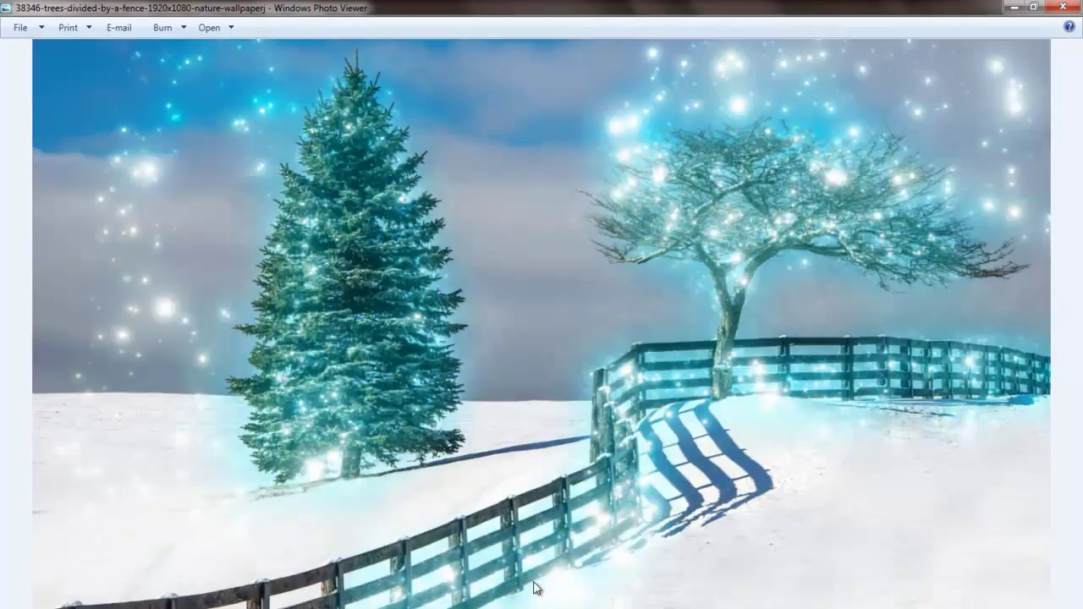
pyautogui.scroll(3, 355, 345)
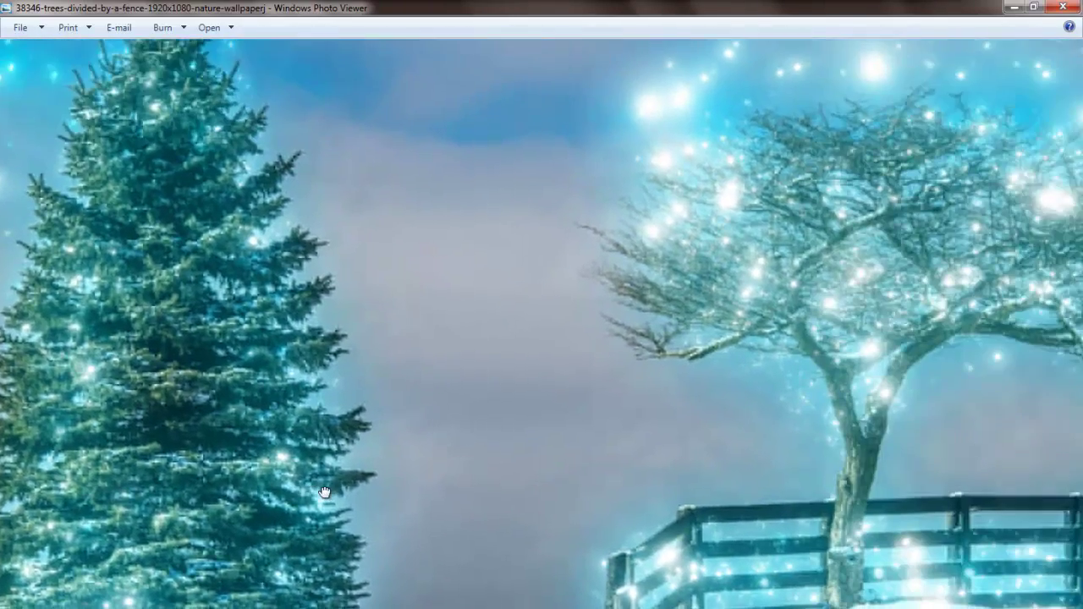
pyautogui.scroll(-3, 364, 271)
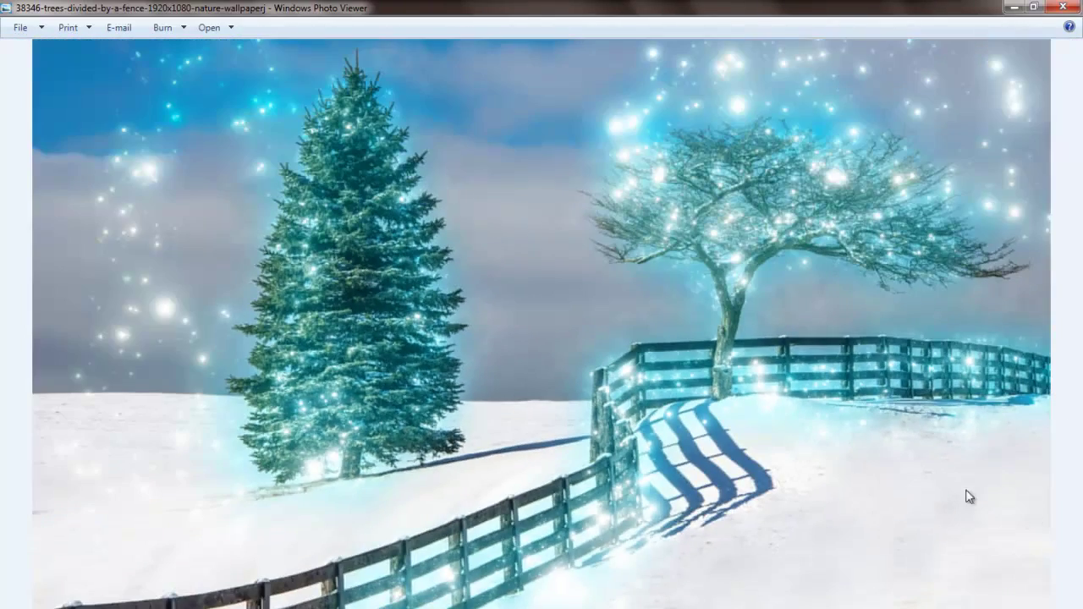
pyautogui.press('Right')
pyautogui.press('Right')
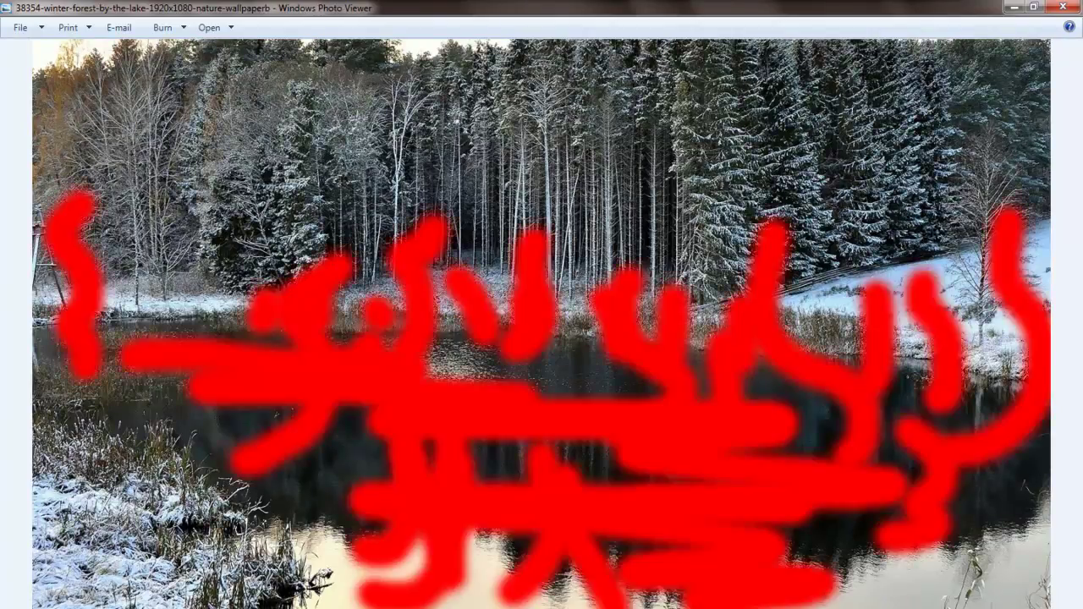
pyautogui.press('Right')
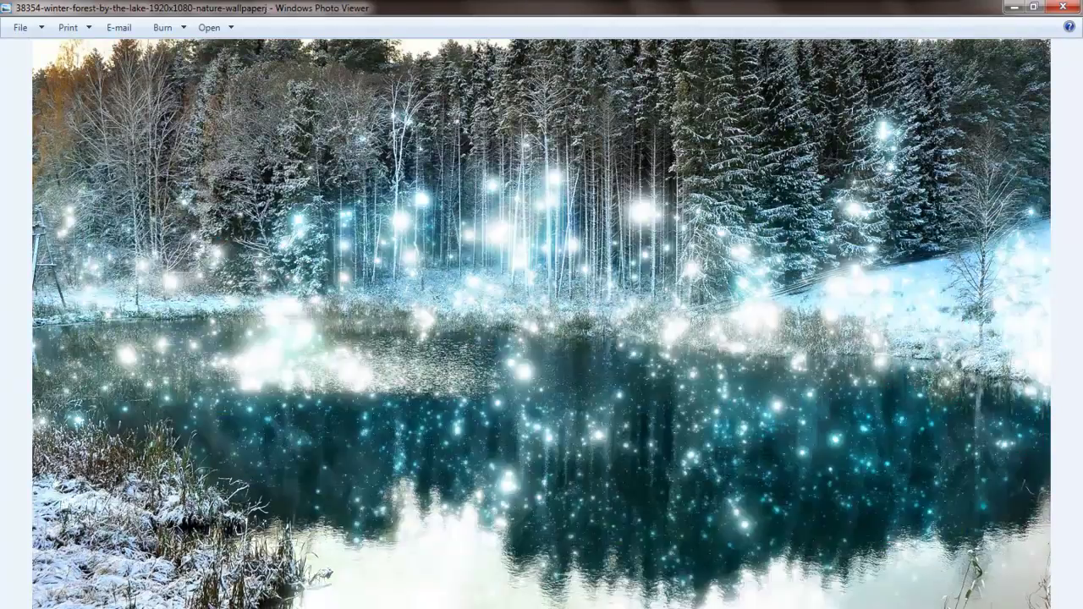
pyautogui.scroll(3, 724, 509)
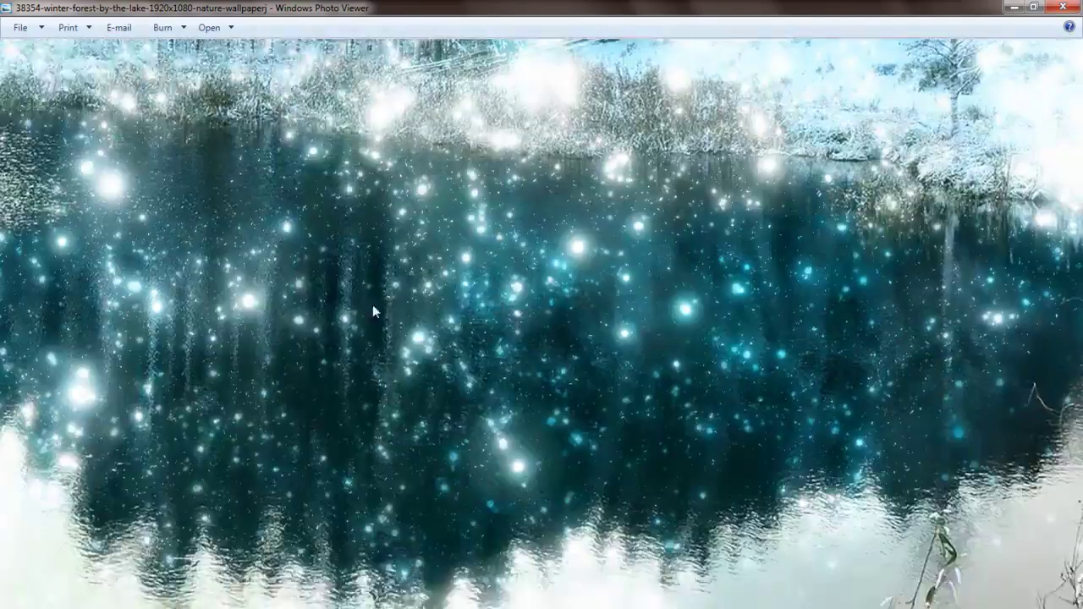
pyautogui.scroll(-3, 674, 418)
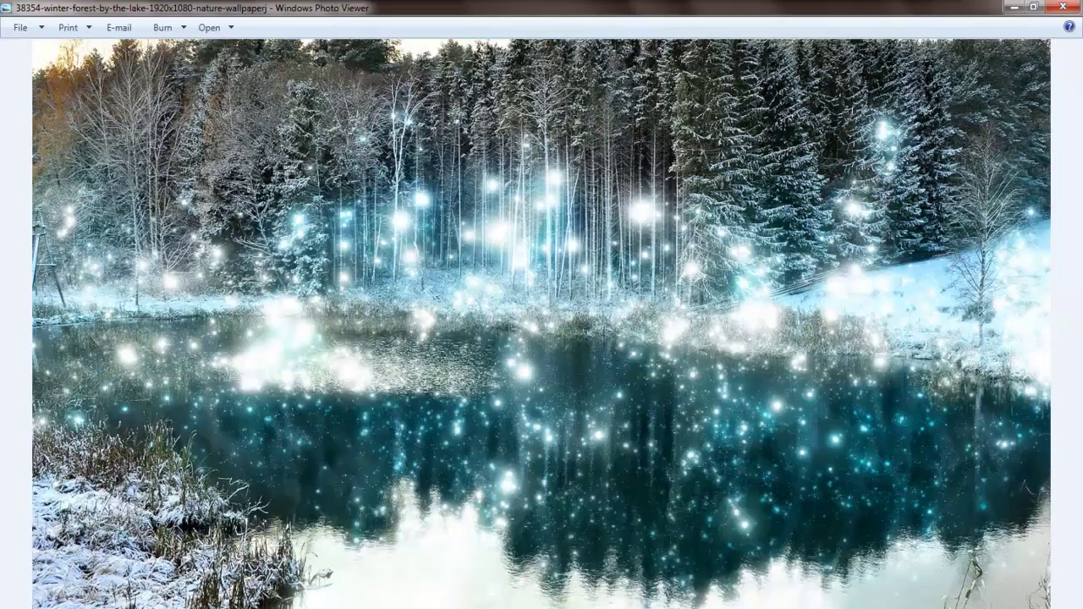
# Show the race car photo and its sparkled version, zooming in on the car's front
pyautogui.press('Right')
pyautogui.press('Right')
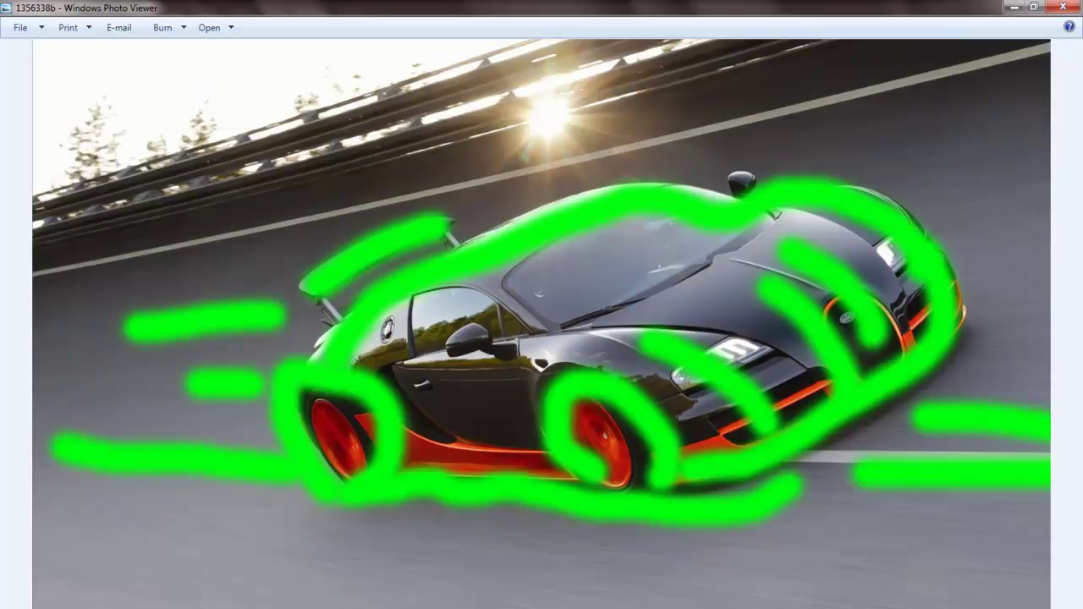
pyautogui.press('Right')
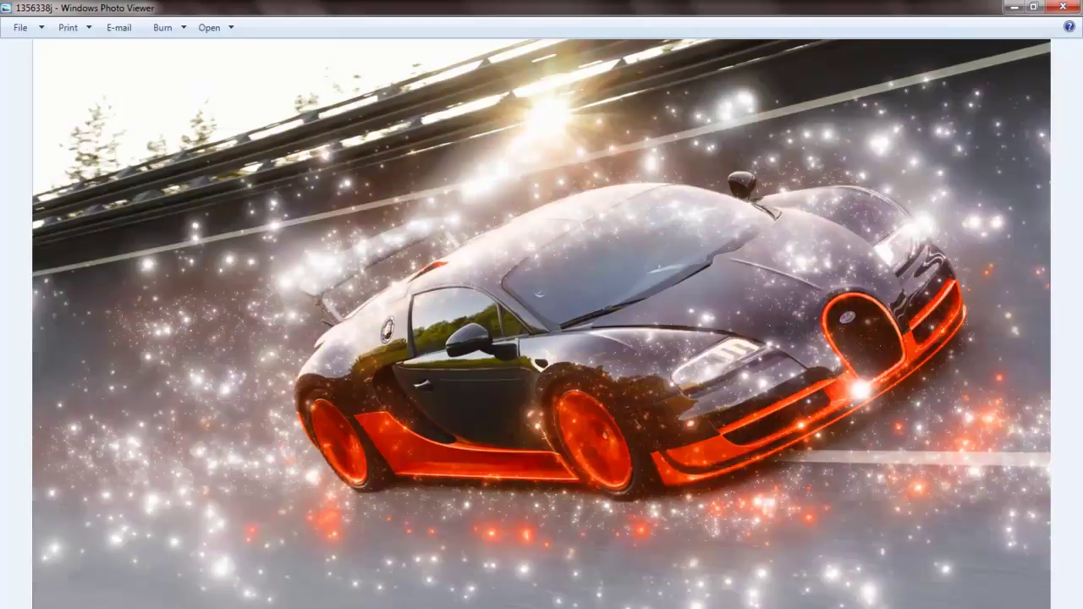
pyautogui.scroll(2, 393, 385)
pyautogui.scroll(2, 392, 385)
pyautogui.moveTo(943, 329)
pyautogui.mouseDown()
pyautogui.moveTo(393, 386)
pyautogui.moveTo(246, 437)
pyautogui.mouseUp()
pyautogui.scroll(-2, 246, 437)
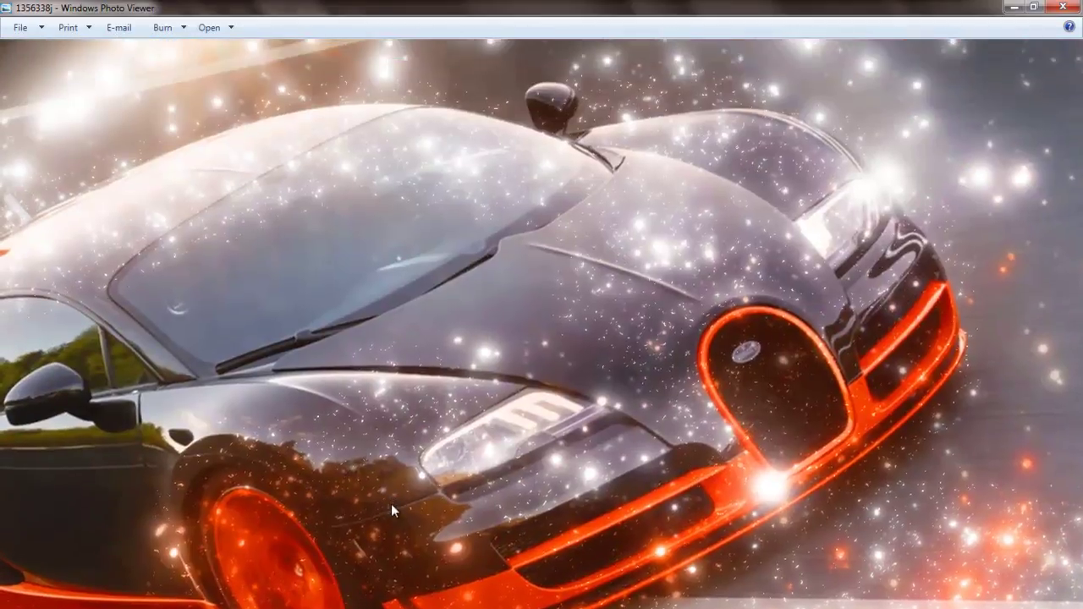
pyautogui.scroll(-2, 391, 503)
# View the Tron car's pink-stroke and blue-sparkle versions, inspecting the grille, headlight and glowing wheel
pyautogui.press('Right')
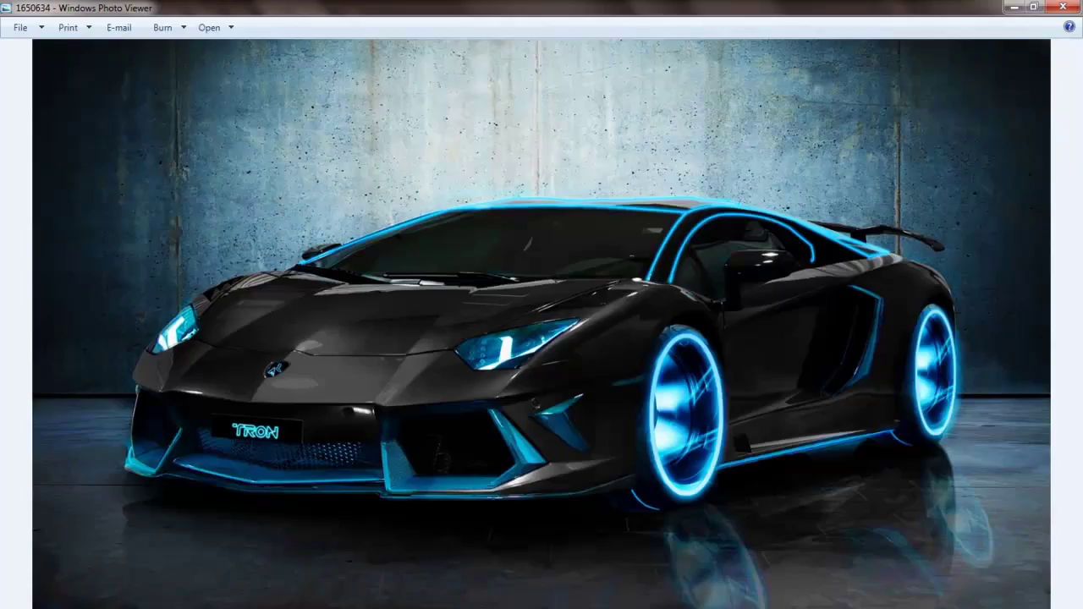
pyautogui.press('Right')
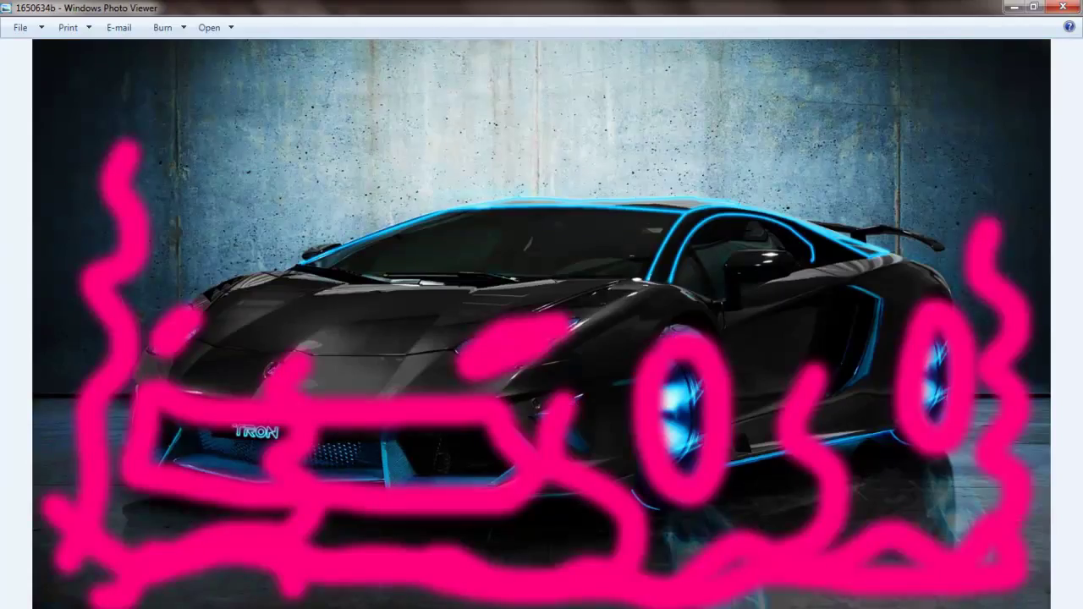
pyautogui.press('Right')
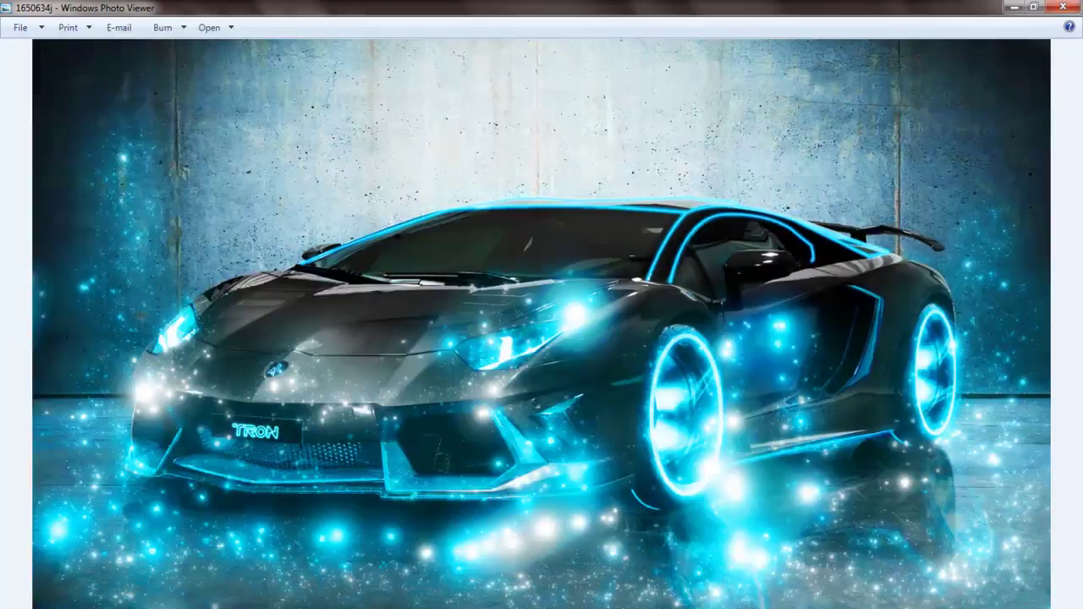
pyautogui.scroll(2, 809, 472)
pyautogui.scroll(2, 810, 471)
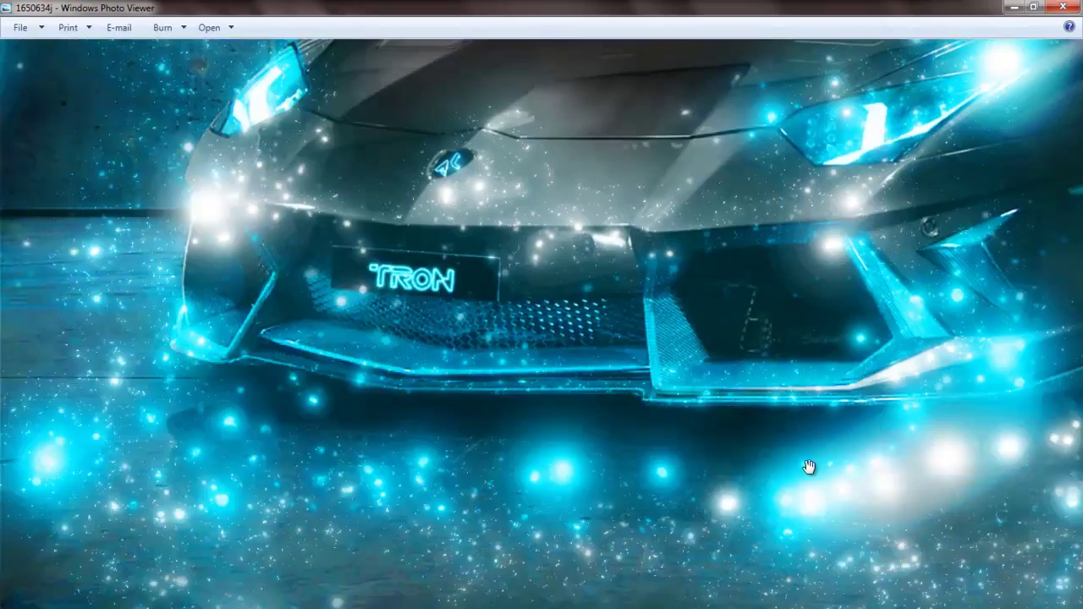
pyautogui.moveTo(810, 471); pyautogui.dragTo(721, 542)
pyautogui.moveTo(829, 515); pyautogui.dragTo(38, 494)
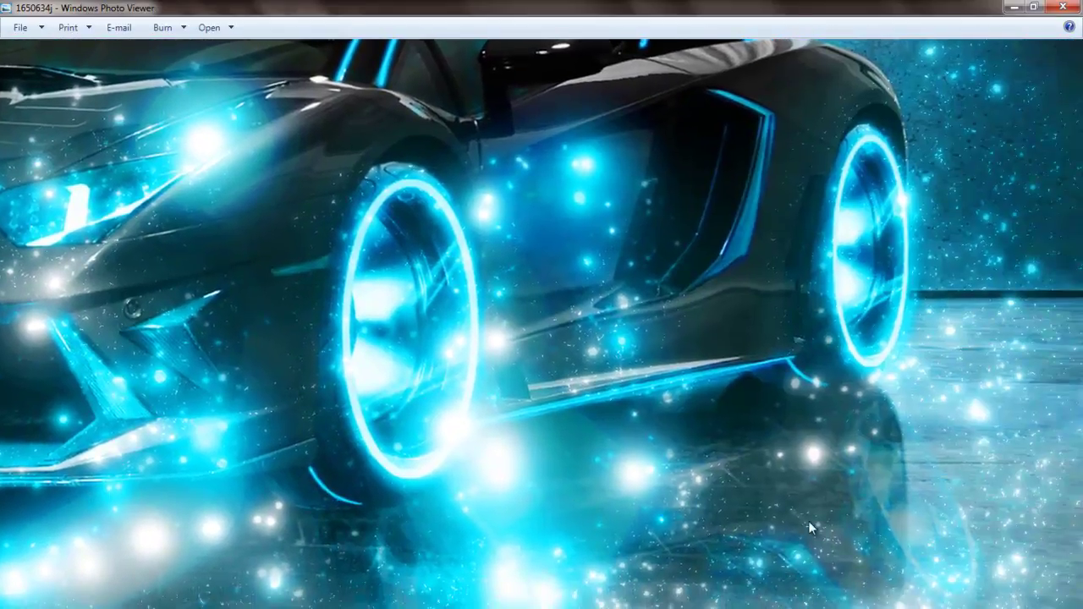
pyautogui.scroll(-1, 643, 473)
pyautogui.scroll(-3, 643, 478)
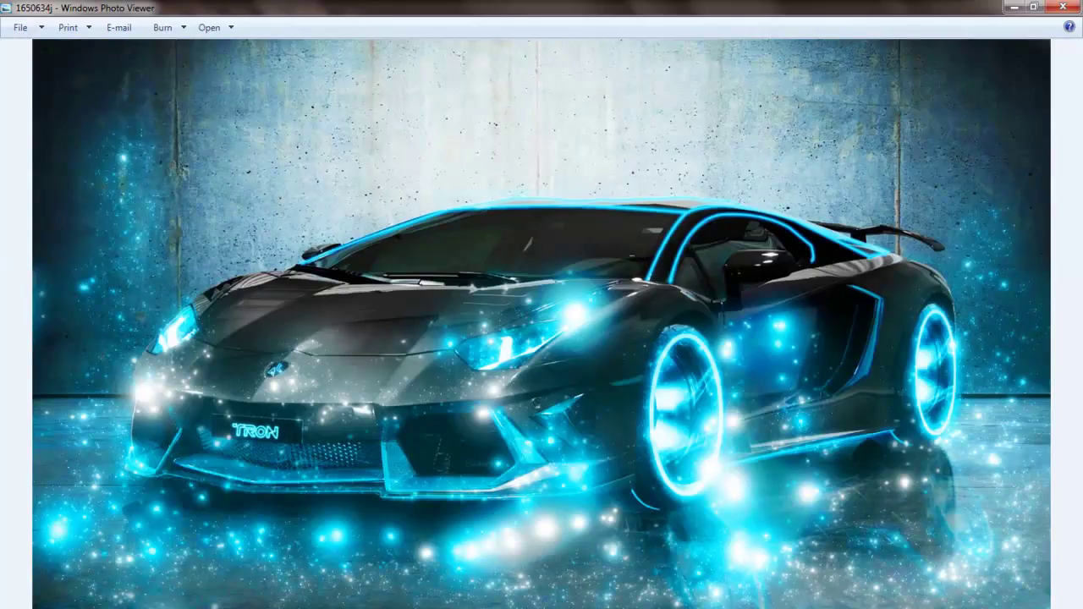
pyautogui.click(606, 601)
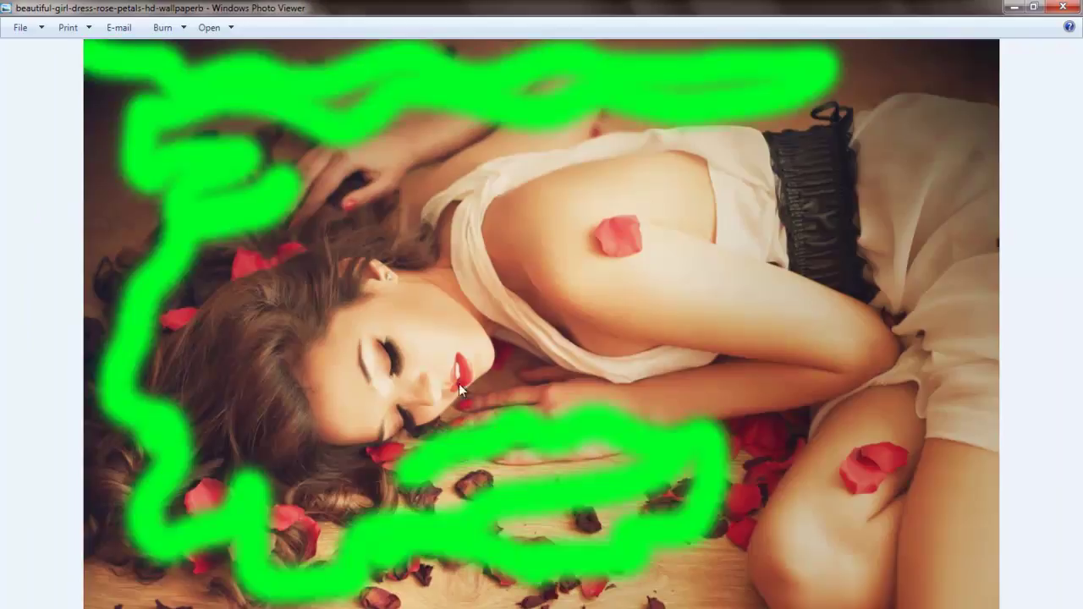
# Zoom into the rose-petal photo's pink sparkles, panning over the shoulder, face and petals
pyautogui.press('Right')
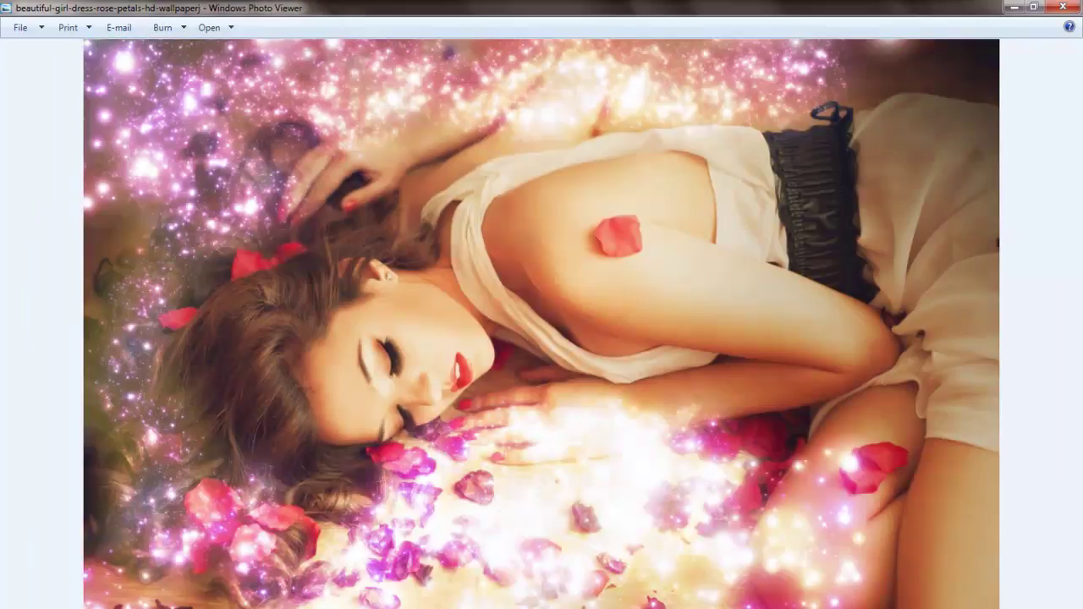
pyautogui.scroll(2, 542, 599)
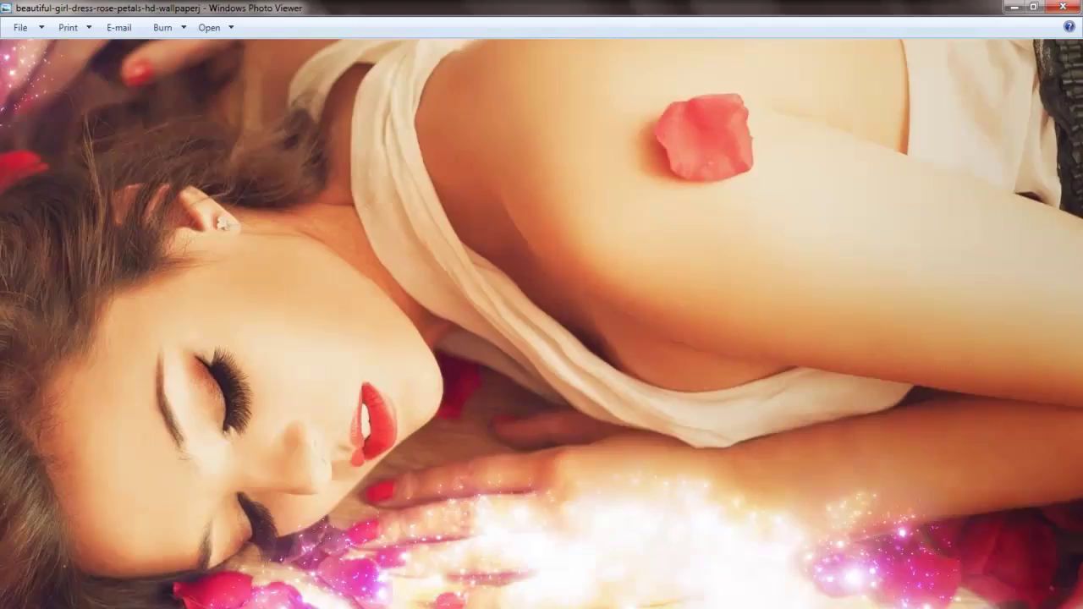
pyautogui.scroll(1, 542, 599)
pyautogui.scroll(1, 479, 483)
pyautogui.moveTo(597, 516); pyautogui.dragTo(302, 519)
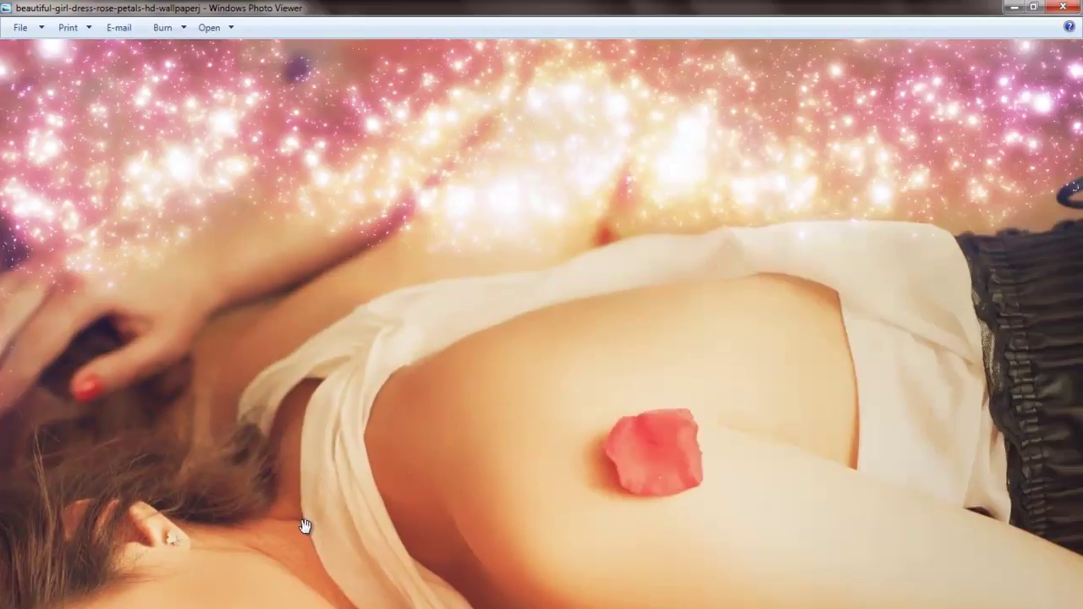
pyautogui.moveTo(575, 486); pyautogui.dragTo(503, 483)
pyautogui.moveTo(744, 474)
pyautogui.mouseDown()
pyautogui.moveTo(416, 480)
pyautogui.moveTo(585, 321)
pyautogui.moveTo(621, 141)
pyautogui.mouseUp()
pyautogui.moveTo(481, 314)
pyautogui.mouseDown()
pyautogui.moveTo(623, 277)
pyautogui.moveTo(841, 175)
pyautogui.mouseUp()
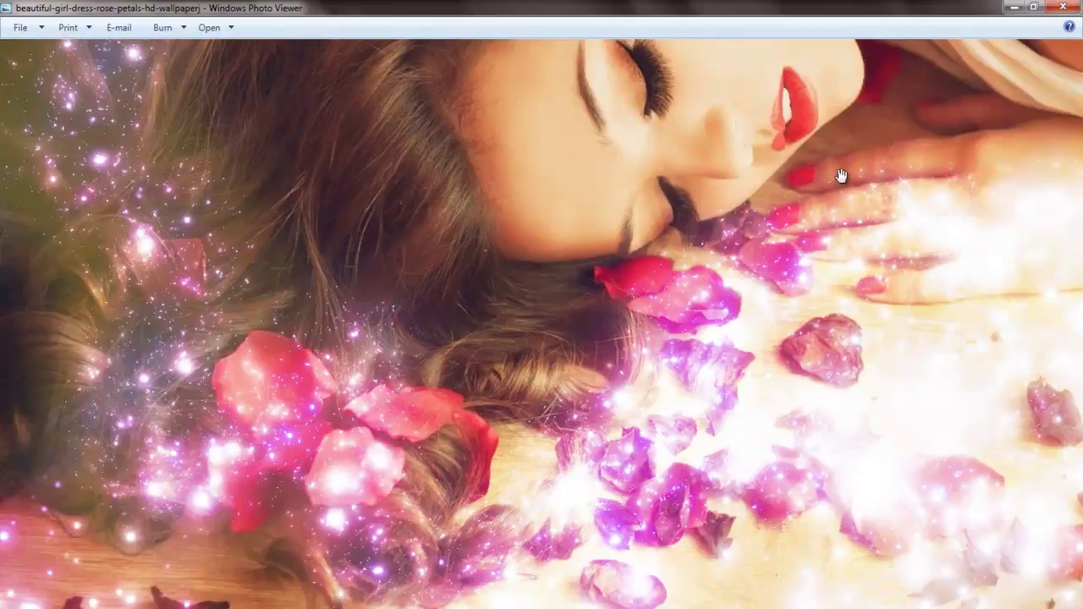
pyautogui.scroll(-3, 813, 276)
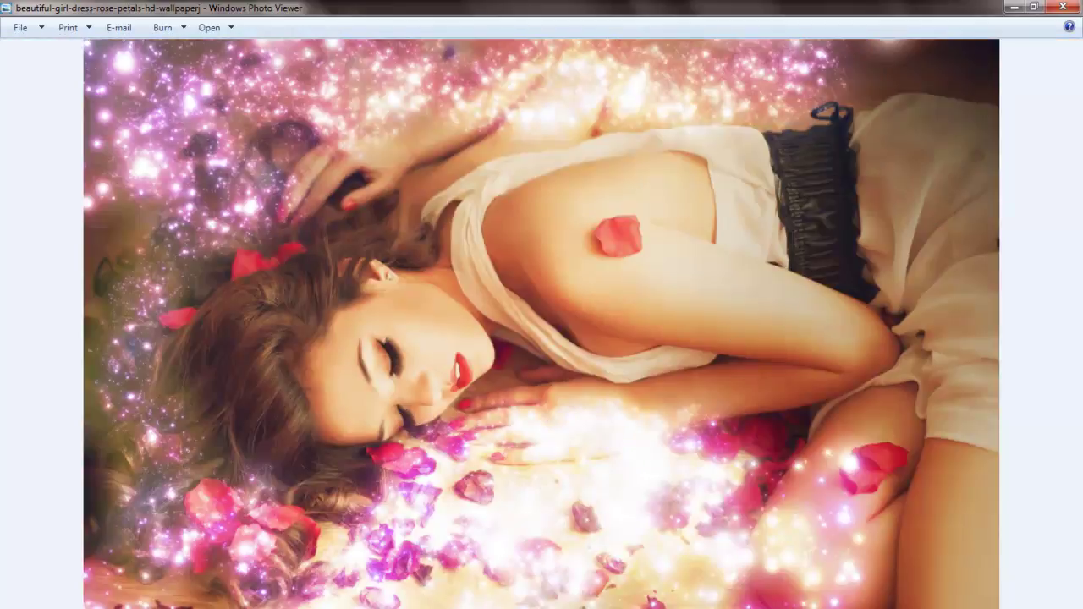
# Step through the screaming couple, motorbike, hip-hop dancers and grapes examples with their sparkle versions
pyautogui.press('Right')
pyautogui.press('Right')
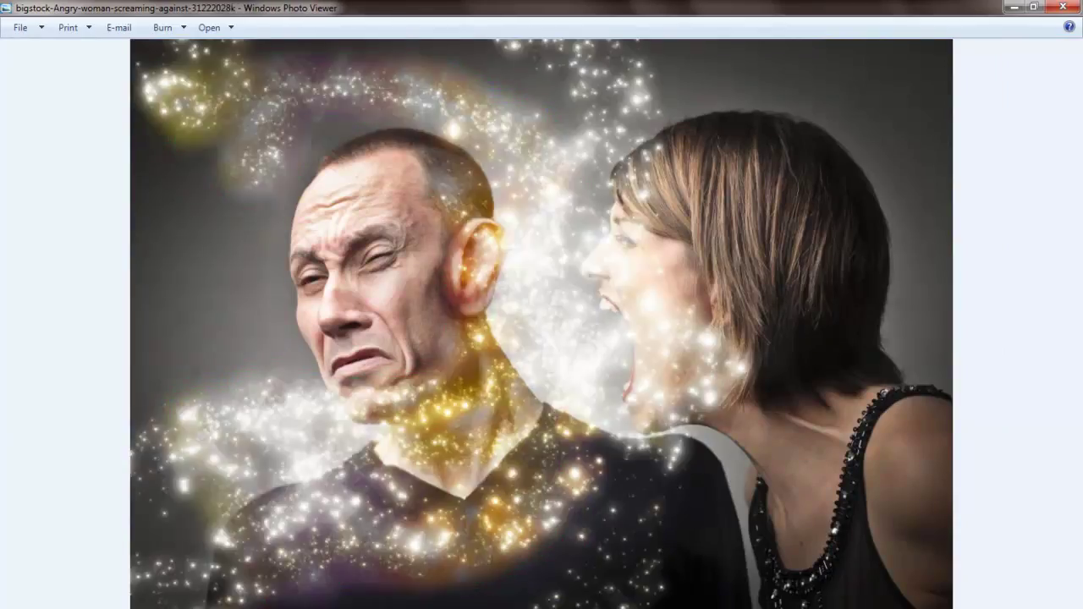
pyautogui.press('Right')
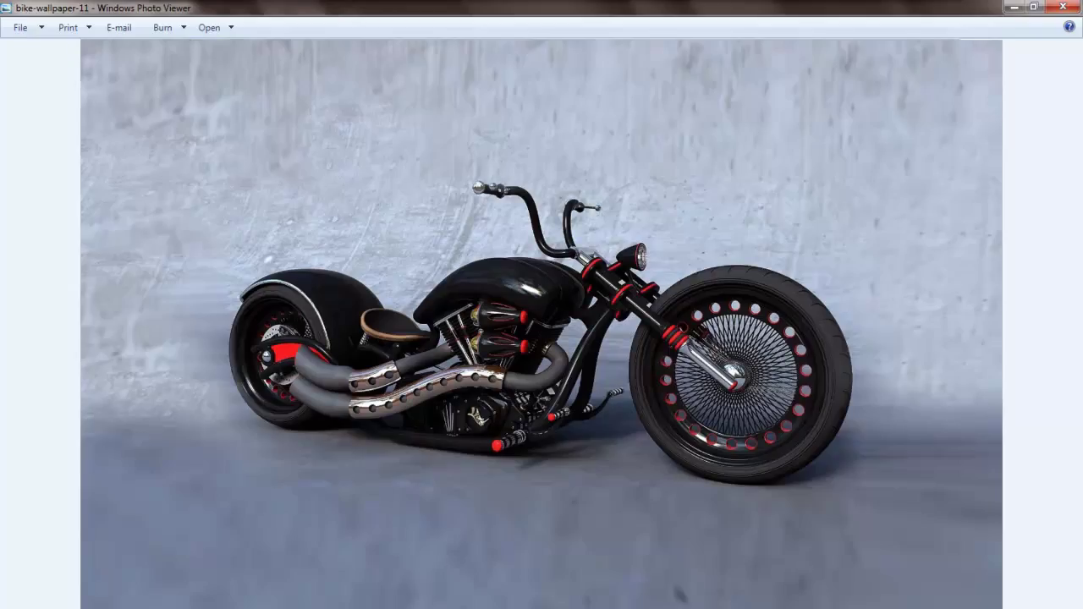
pyautogui.press('Right')
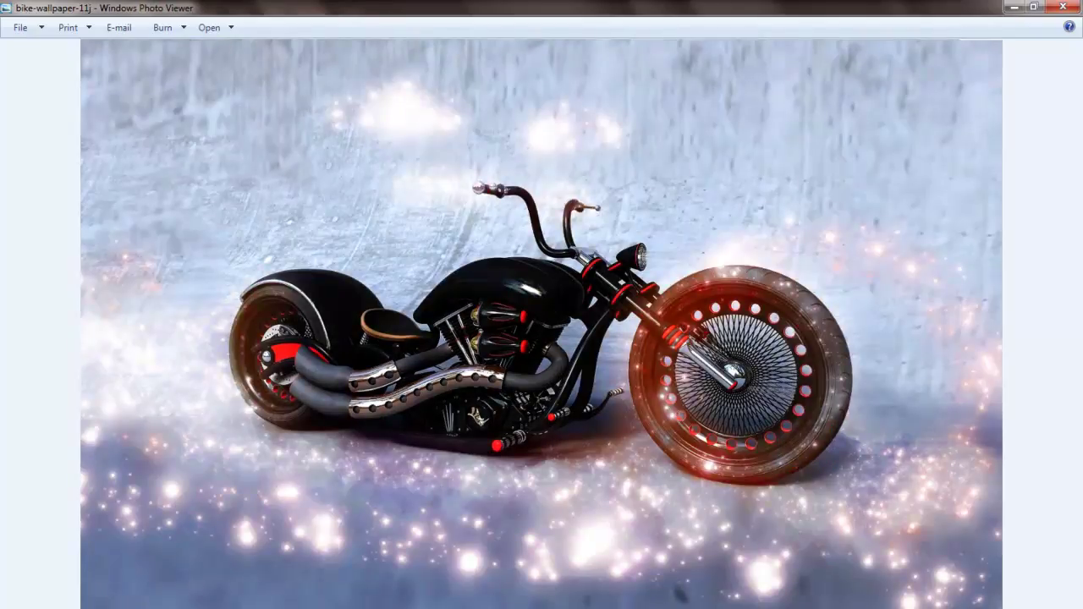
pyautogui.press('Right')
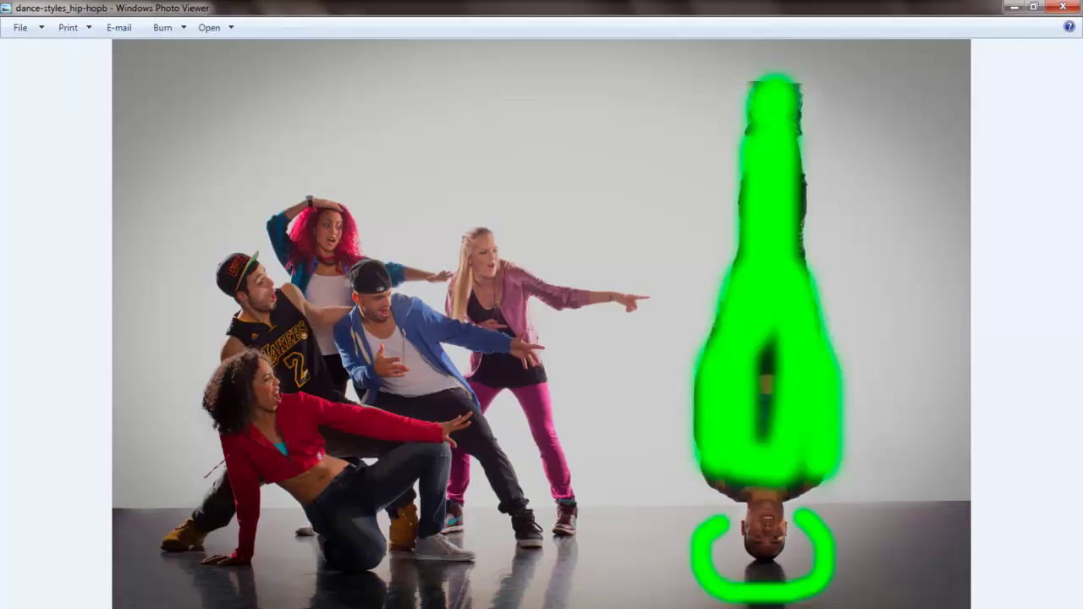
pyautogui.press('Right')
pyautogui.press('Right')
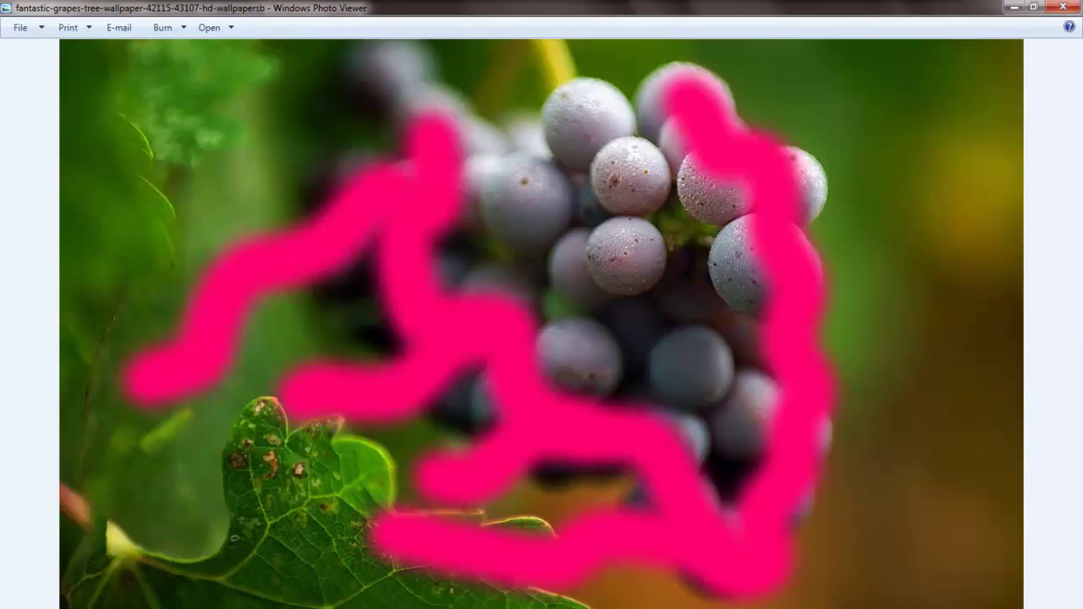
pyautogui.press('Right')
pyautogui.press('Right')
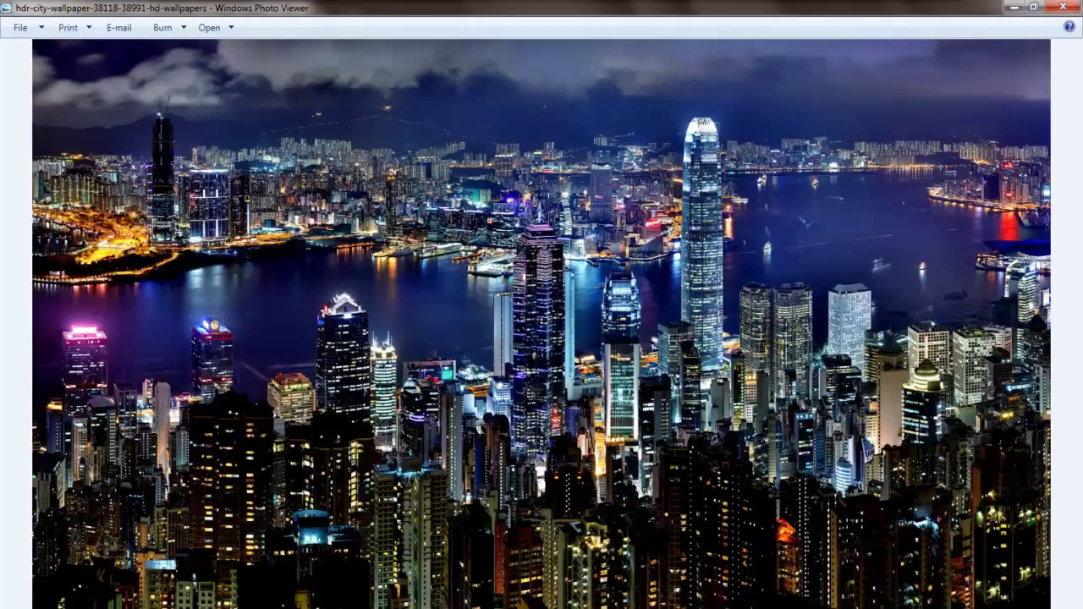
pyautogui.press('Right')
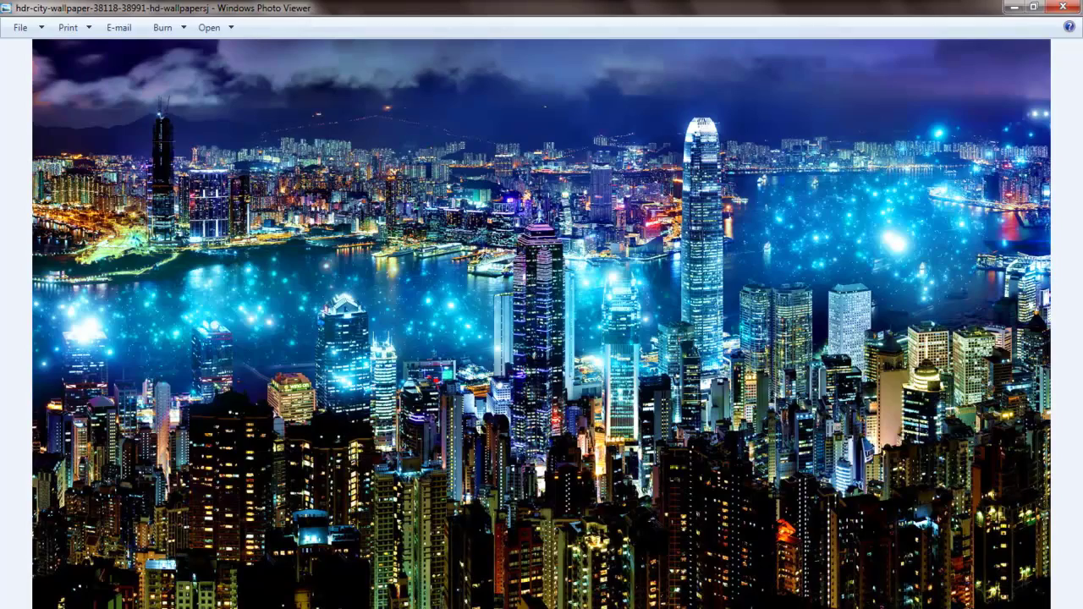
# Zoom and pan the city photo, then view the hot-city-girl stroke and sparkle versions
pyautogui.scroll(3, 741, 528)
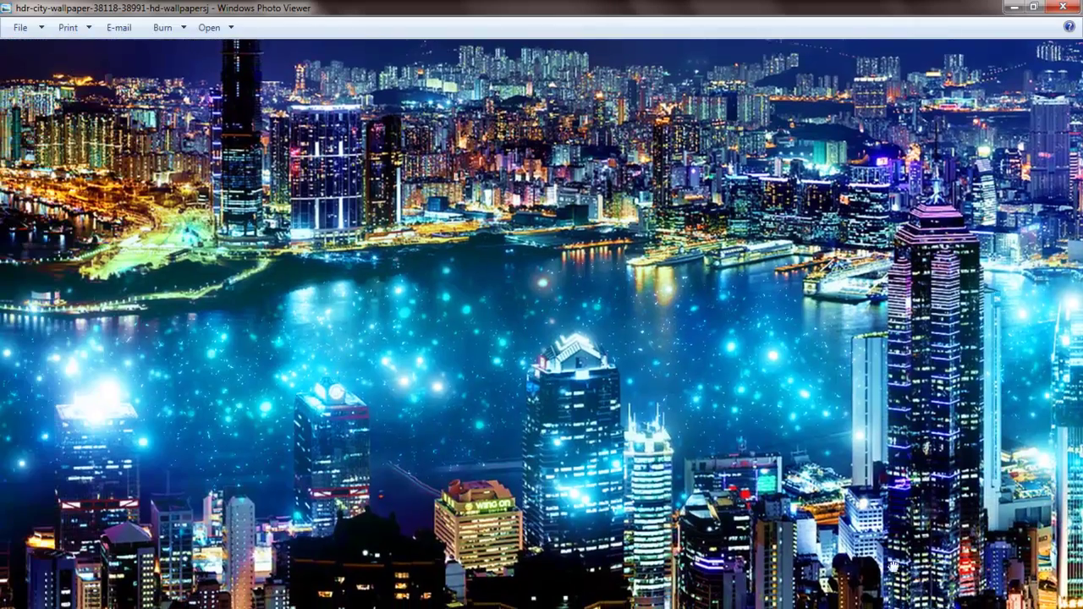
pyautogui.scroll(2, 742, 528)
pyautogui.moveTo(741, 528)
pyautogui.mouseDown()
pyautogui.moveTo(322, 573)
pyautogui.moveTo(324, 593)
pyautogui.mouseUp()
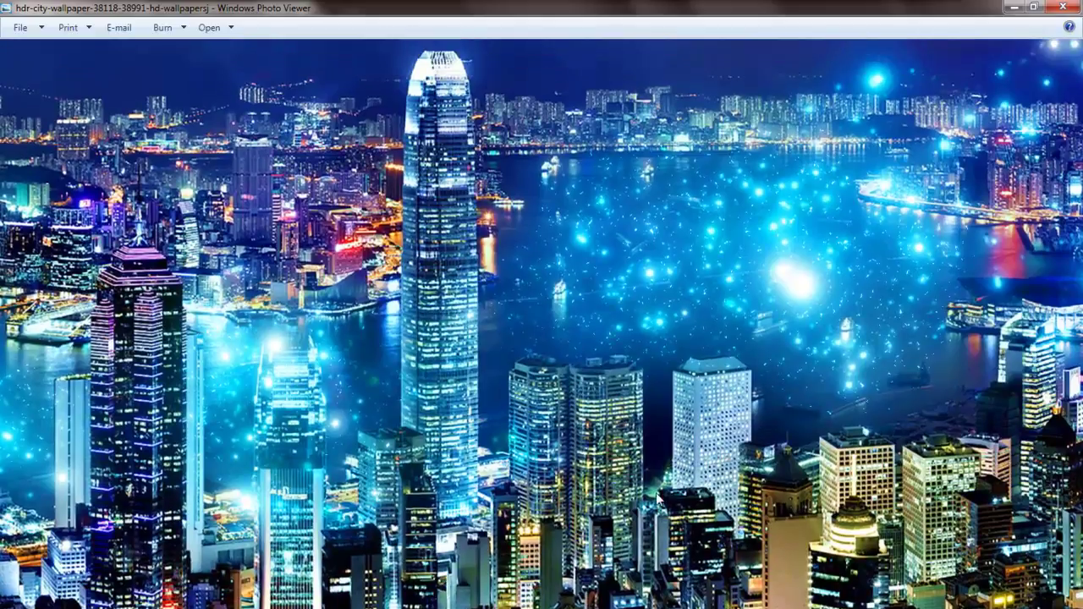
pyautogui.scroll(-5, 674, 560)
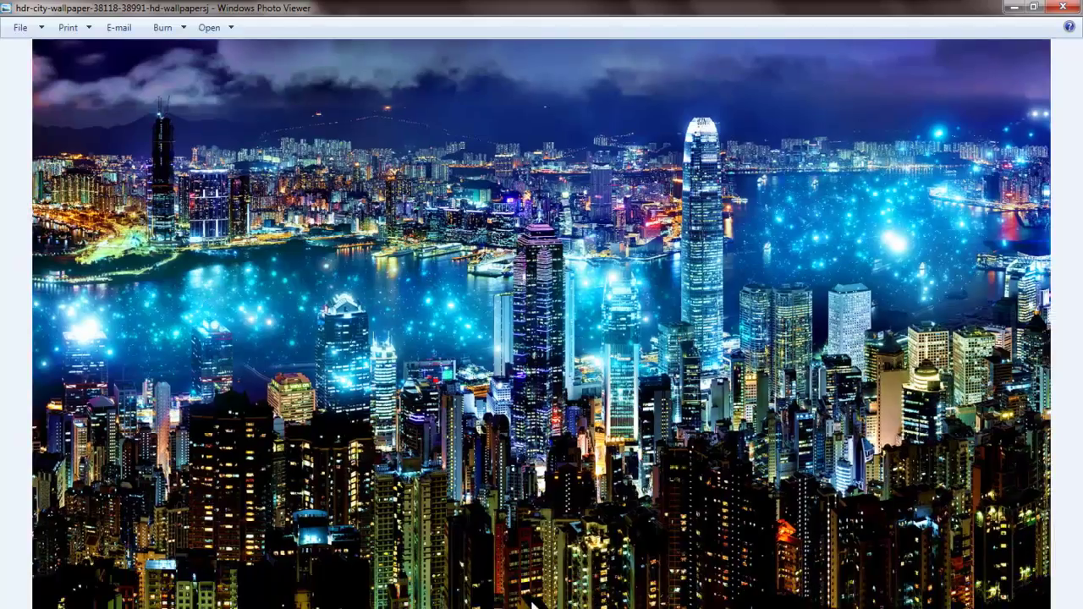
pyautogui.press('Right')
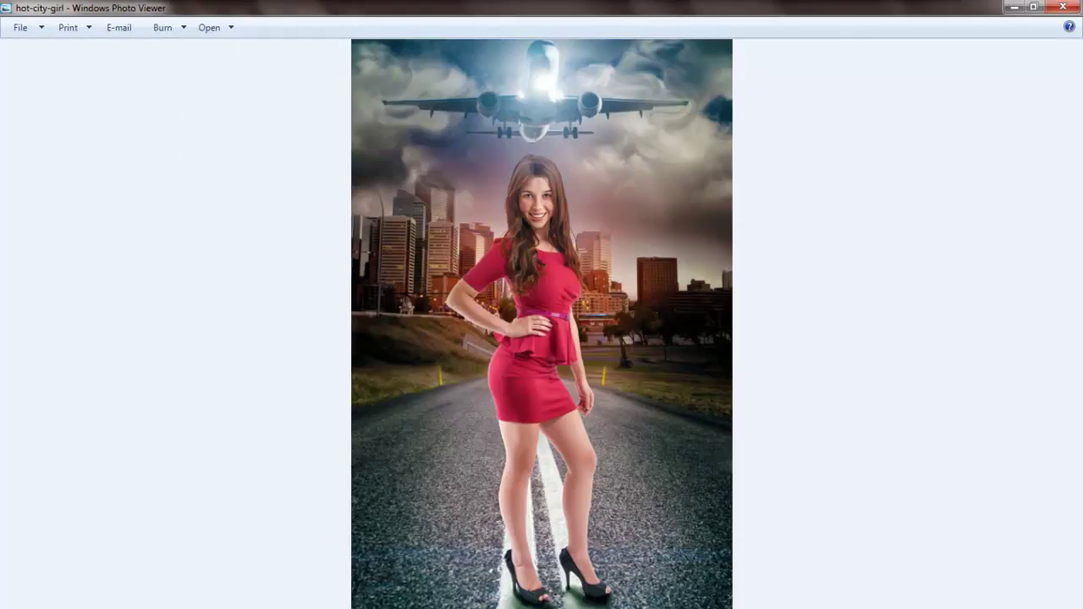
pyautogui.press('Right')
pyautogui.press('Right')
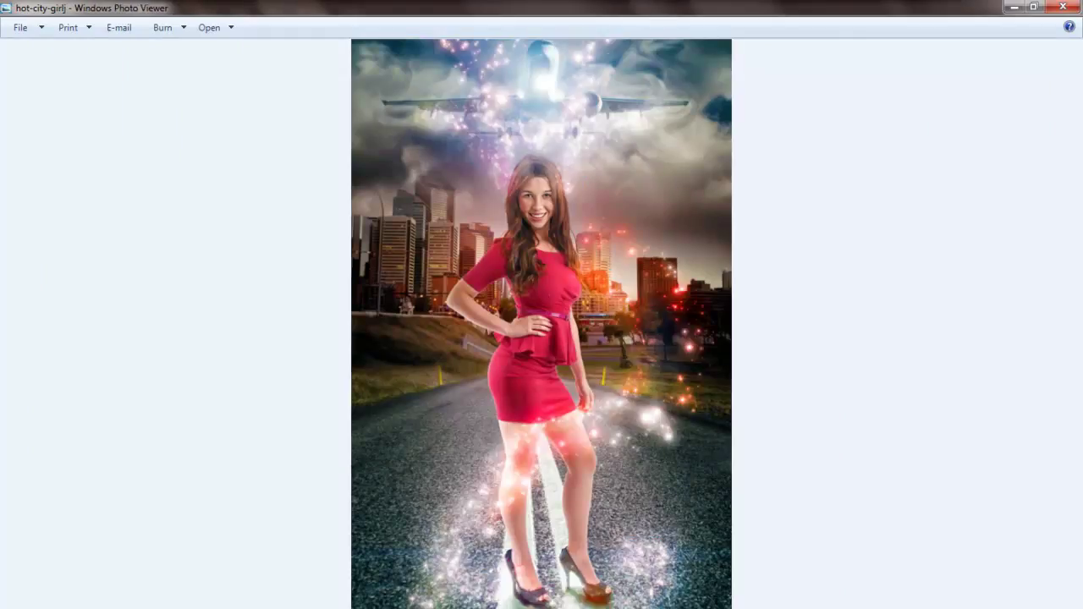
pyautogui.press('Right')
# Page through the race car, Maserati, cup, and robocop examples to the frog photo
pyautogui.press('Right')
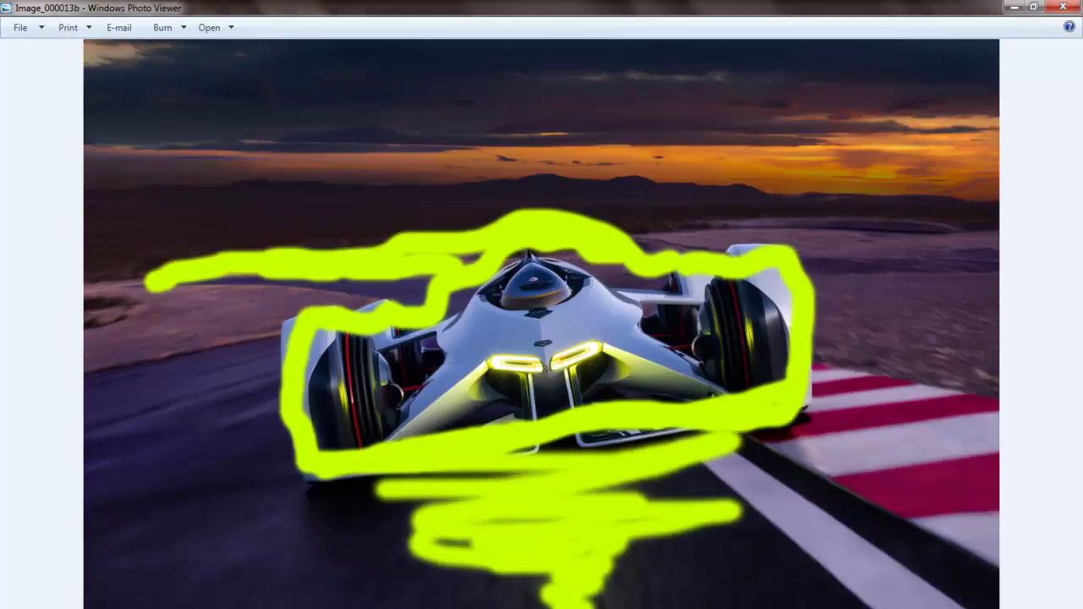
pyautogui.press('Right')
pyautogui.press('Right')
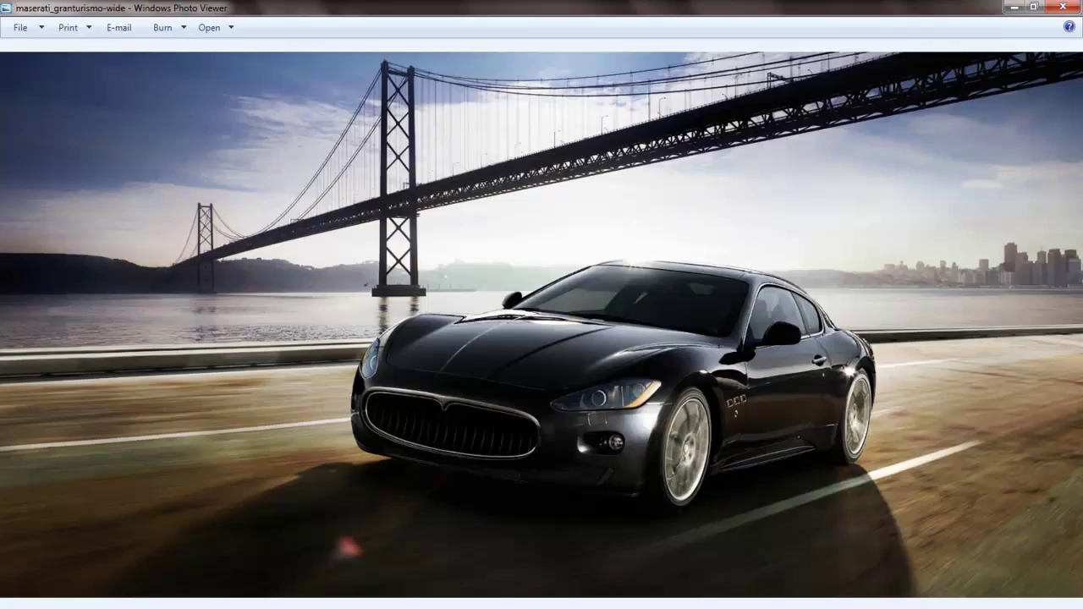
pyautogui.press('Right')
pyautogui.press('Right')
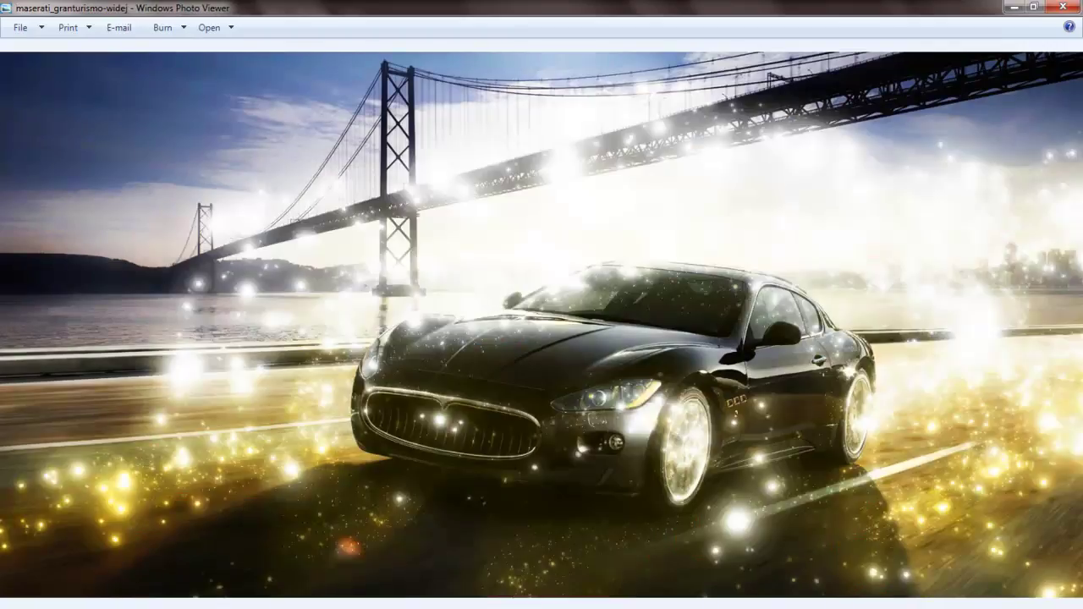
pyautogui.press('Right')
pyautogui.press('Right')
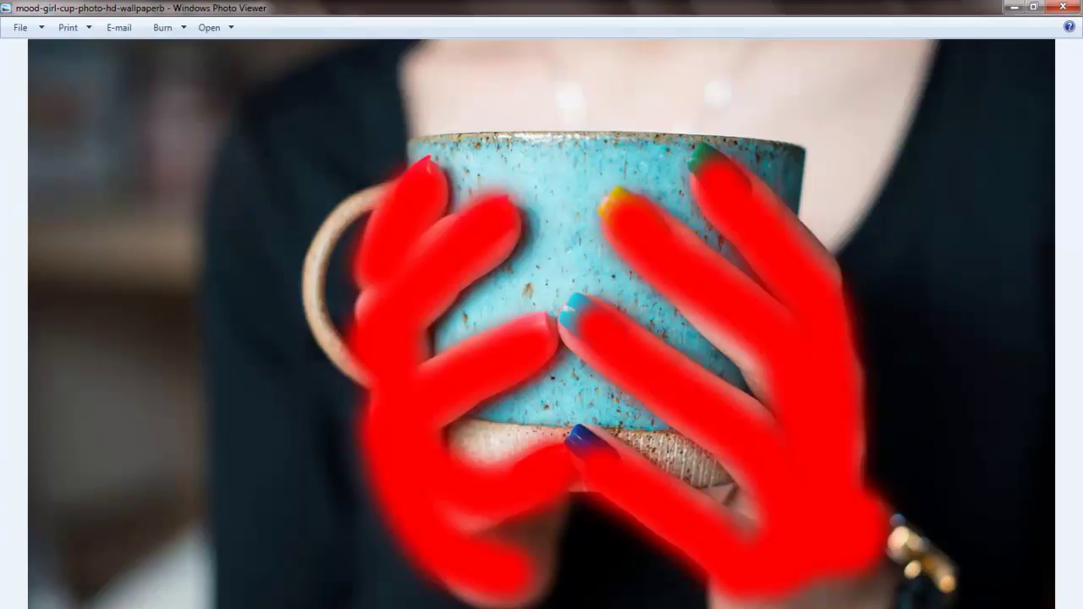
pyautogui.press('Right')
pyautogui.press('Right')
pyautogui.press('Right')
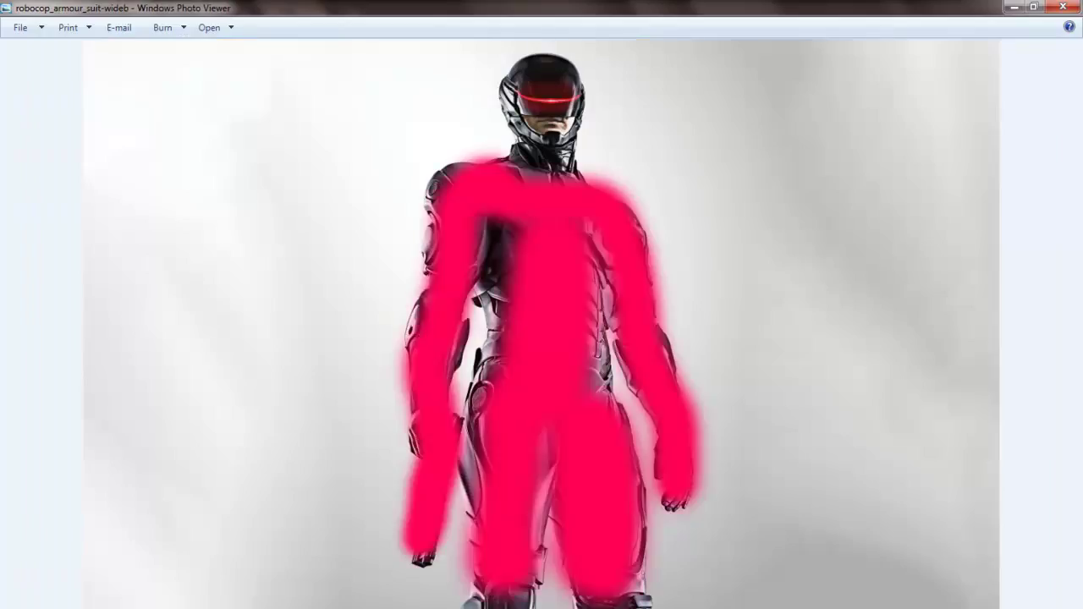
pyautogui.press('Right')
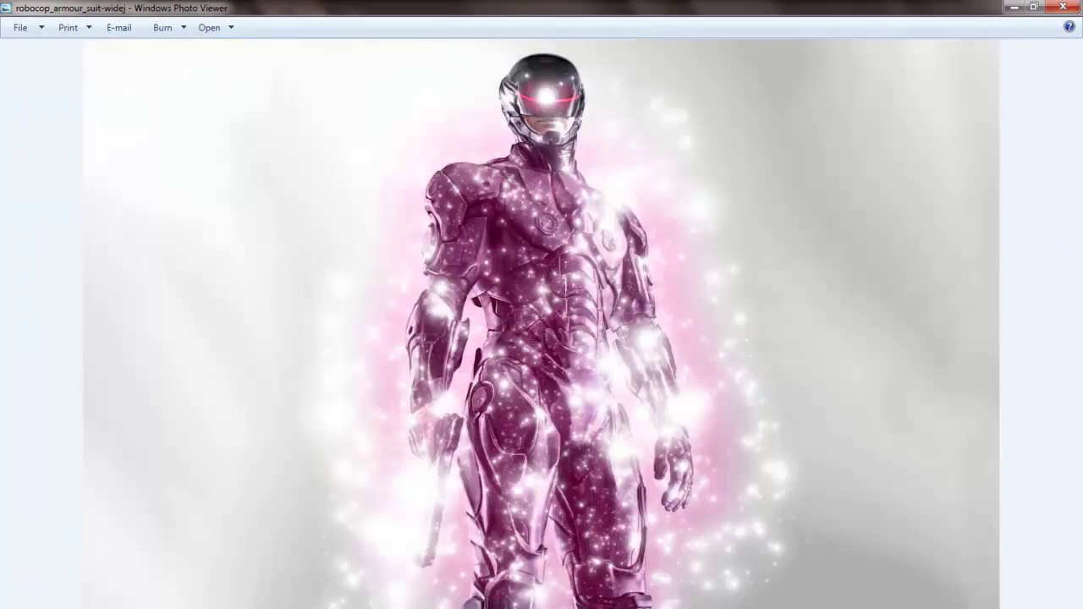
pyautogui.press('Right')
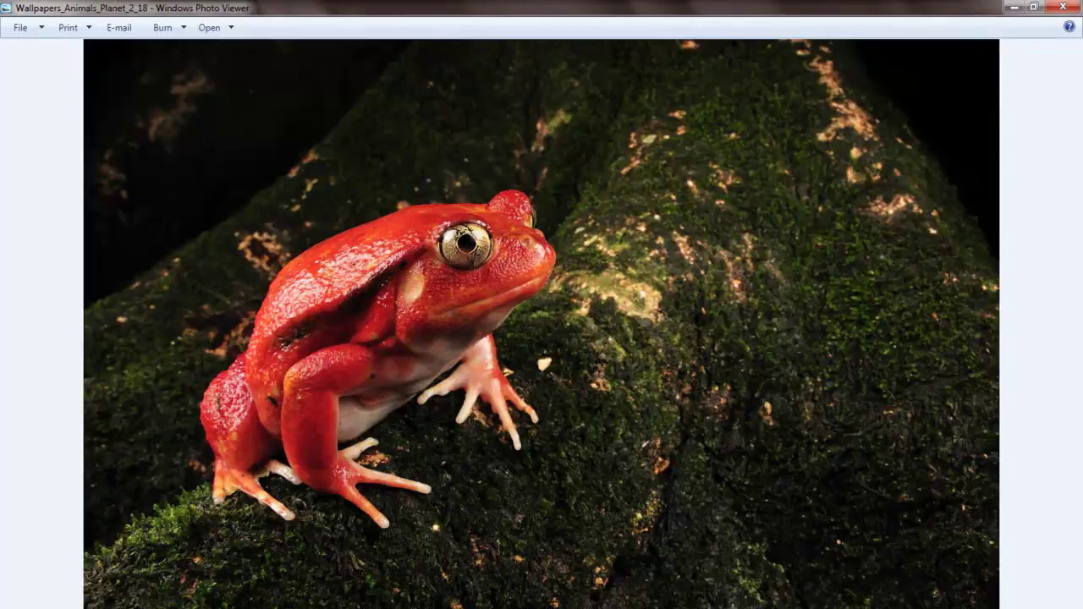
pyautogui.press('Right')
pyautogui.press('Right')
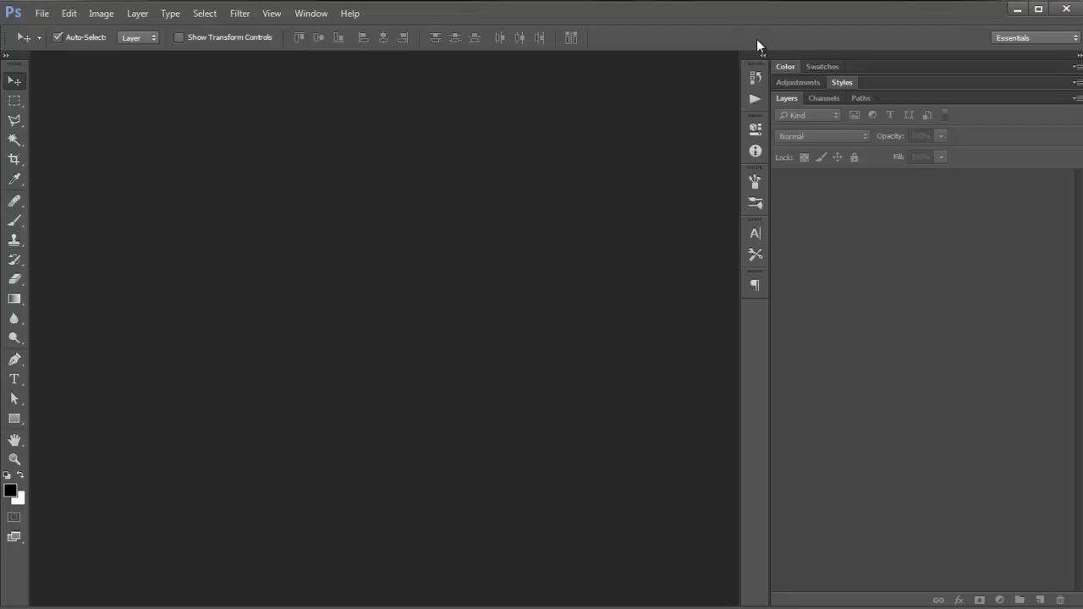
# Load Magical Sparkles Photoshop Action.atn into the Actions panel via Load Actions
pyautogui.click(330, 11)
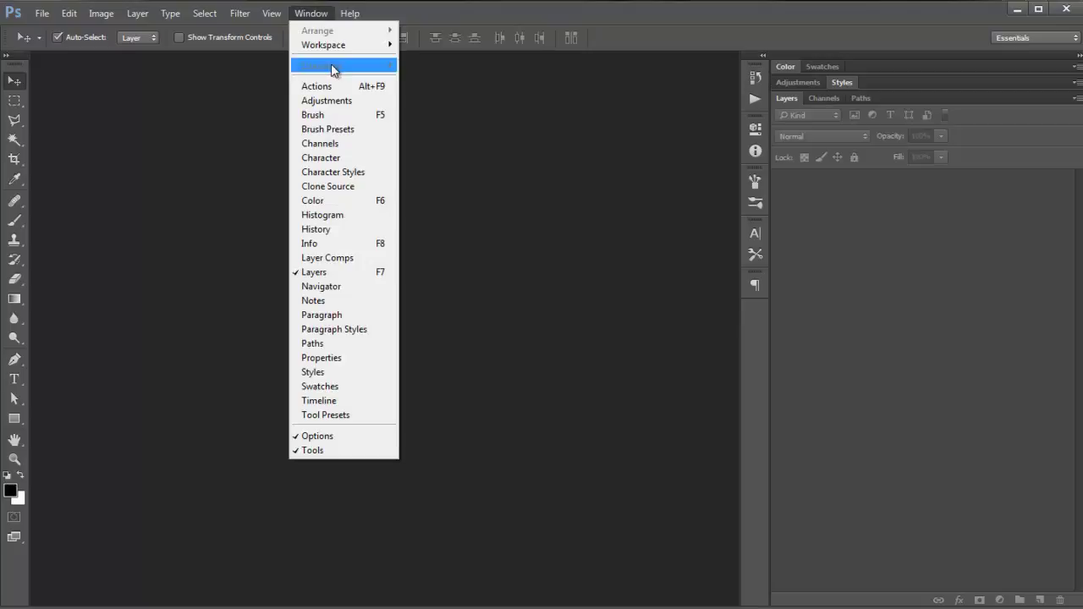
pyautogui.click(335, 80)
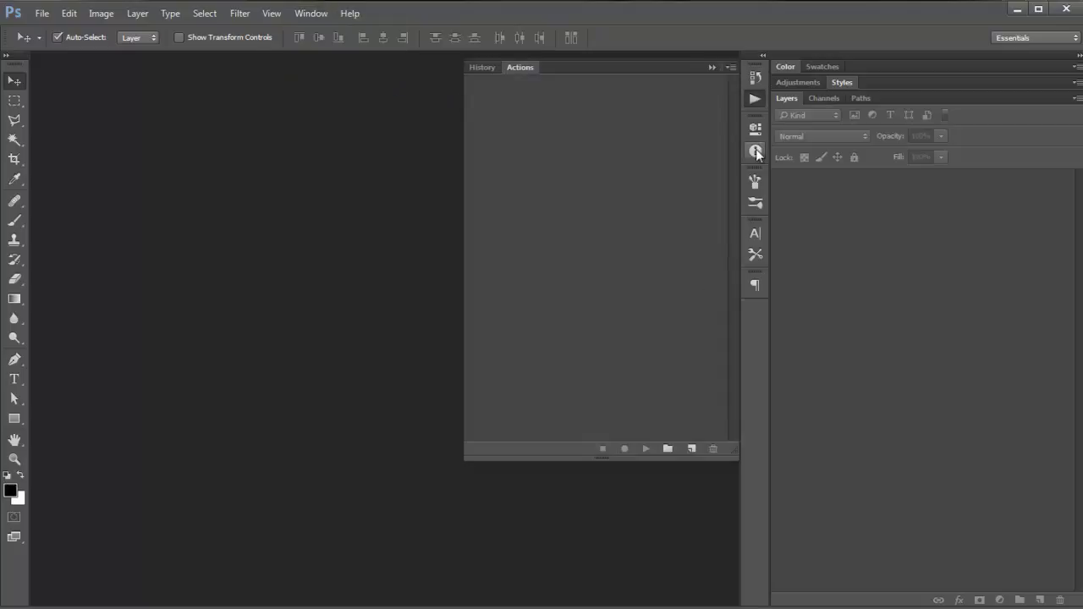
pyautogui.click(731, 66)
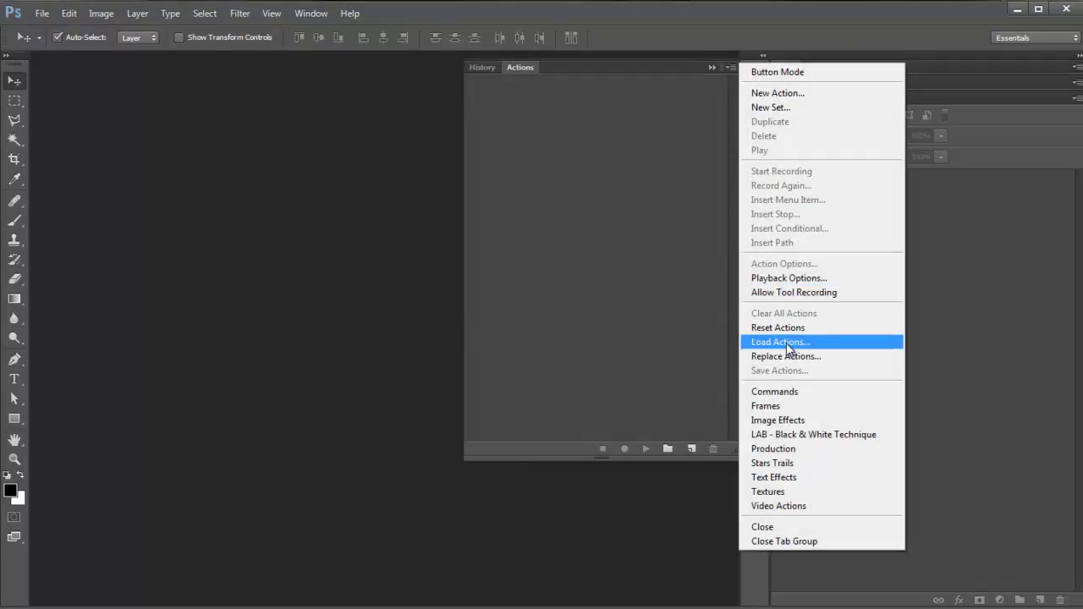
pyautogui.click(787, 342)
pyautogui.click(390, 213)
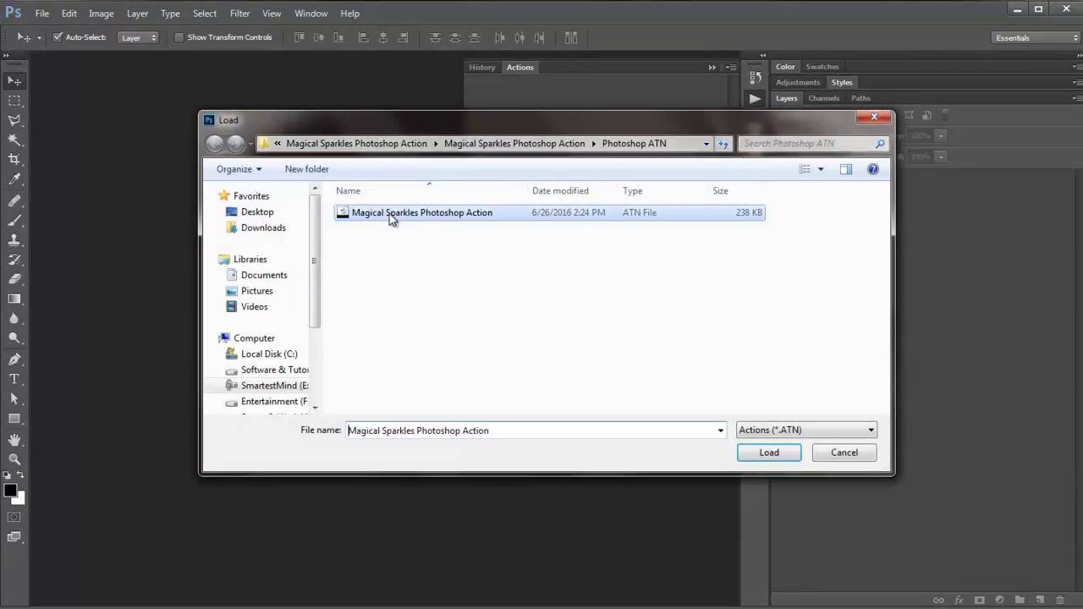
pyautogui.click(766, 451)
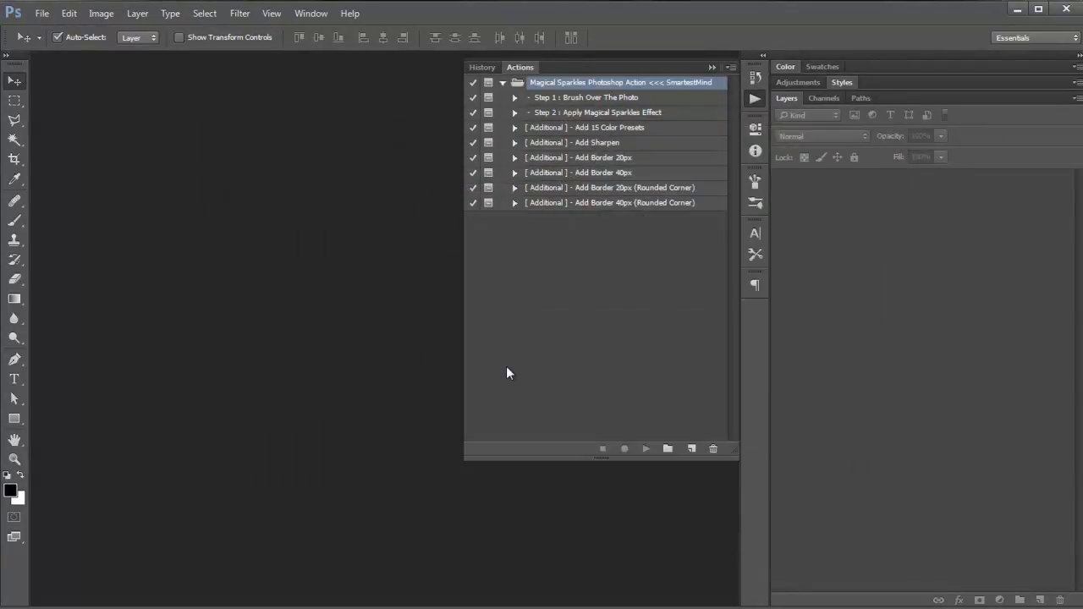
pyautogui.click(42, 13)
# Open the race car photo Image_000013.jpg from the Images folder
pyautogui.click(47, 40)
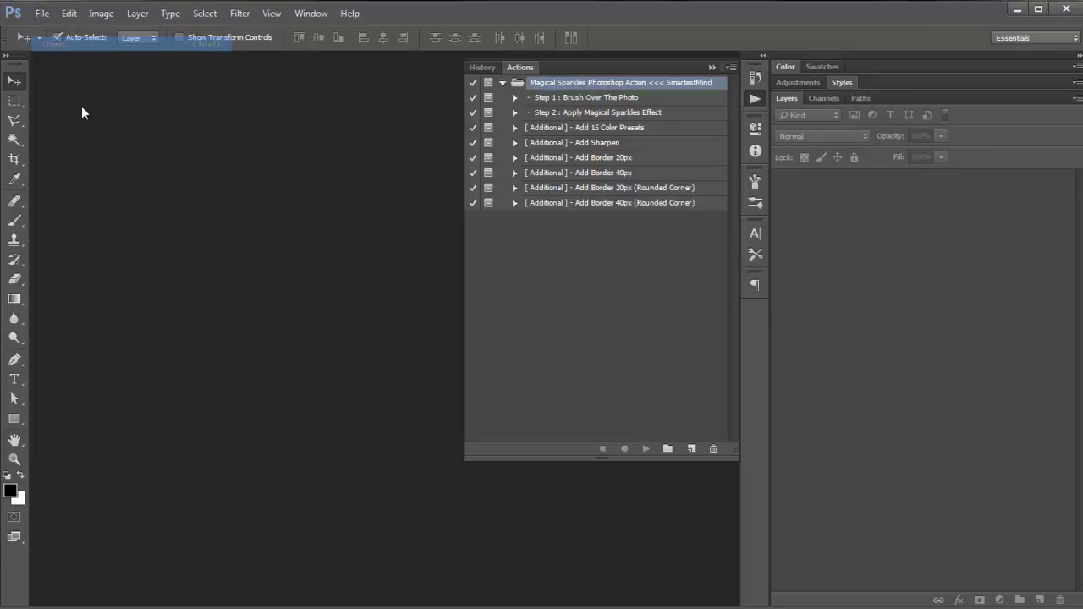
pyautogui.click(582, 298)
pyautogui.scroll(-3, 582, 298)
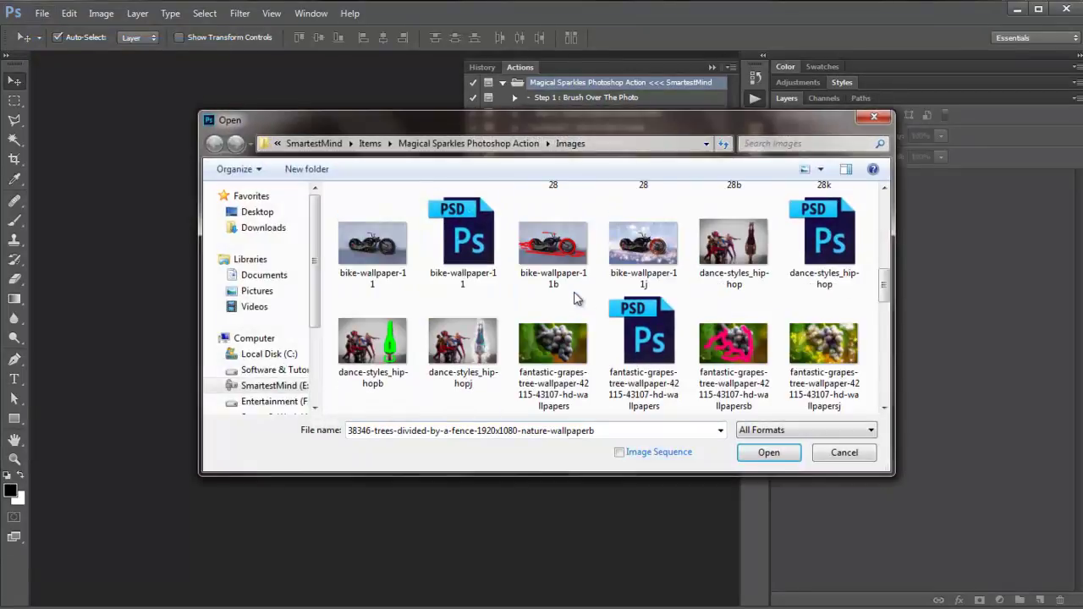
pyautogui.scroll(1, 575, 298)
pyautogui.scroll(1, 575, 297)
pyautogui.scroll(1, 576, 298)
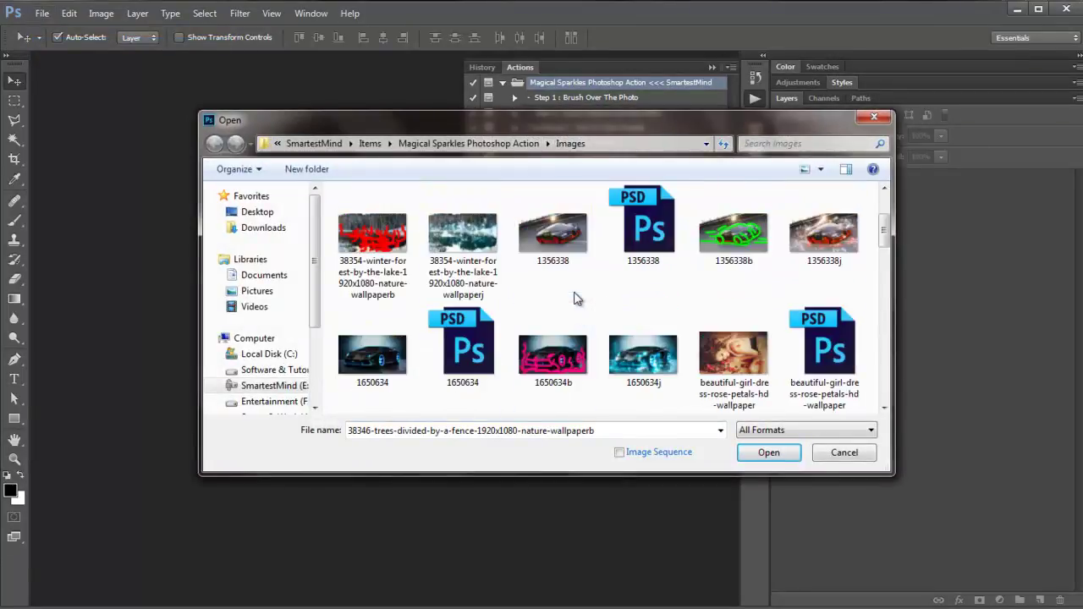
pyautogui.scroll(-5, 575, 298)
pyautogui.click(560, 338)
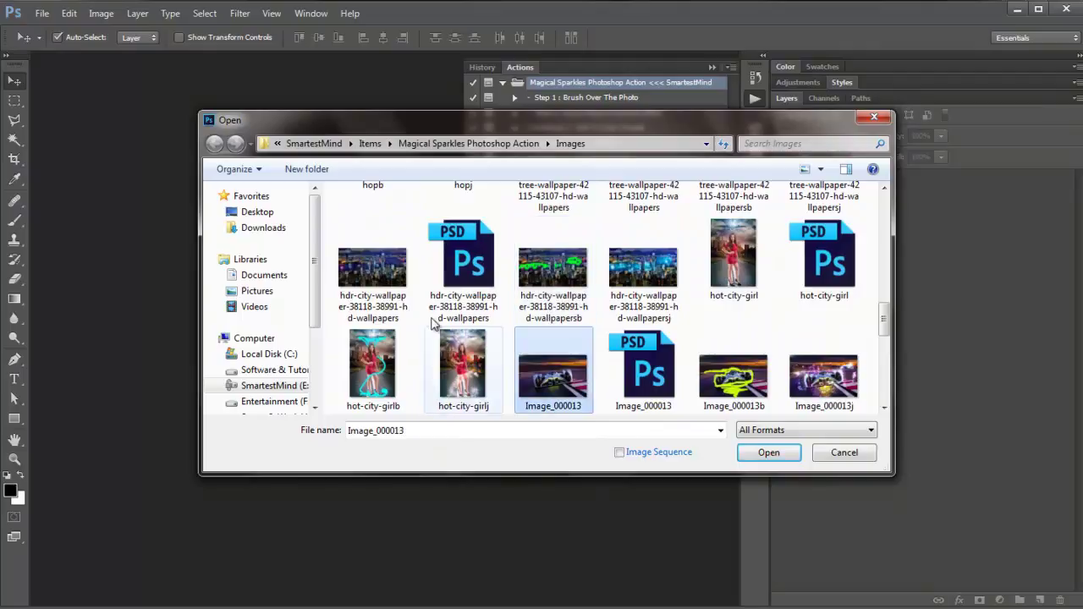
pyautogui.click(767, 454)
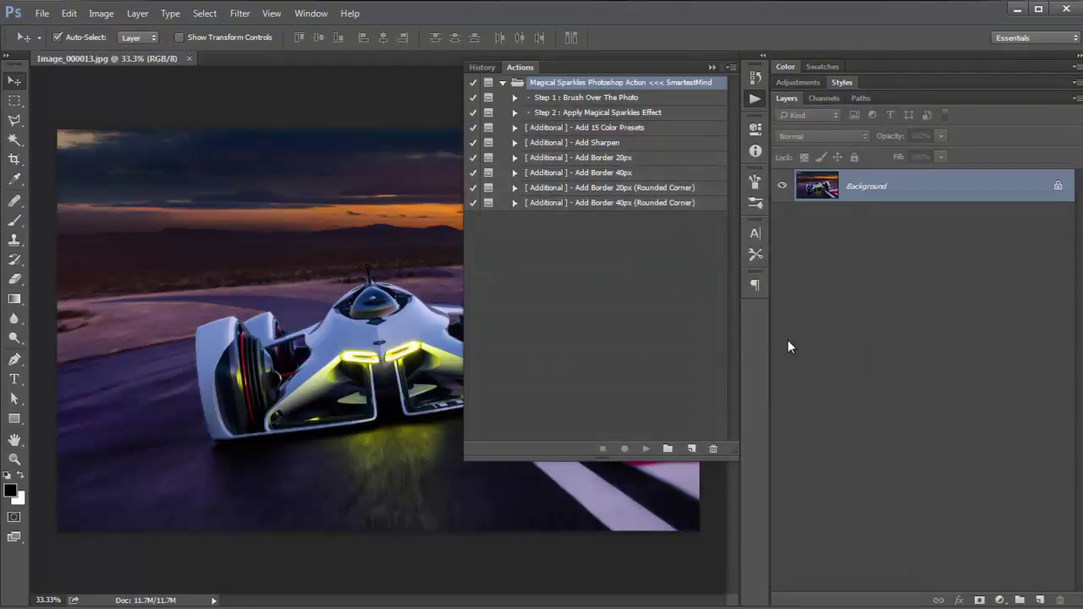
# Play 'Step 1: Brush Over The Photo' and dismiss its instruction message
pyautogui.click(594, 99)
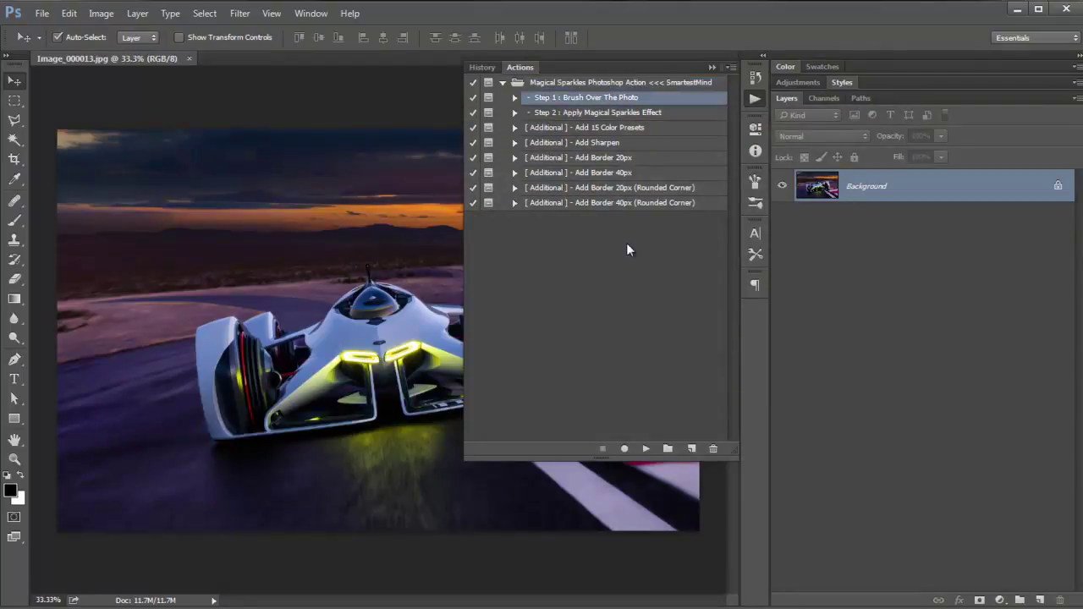
pyautogui.click(645, 449)
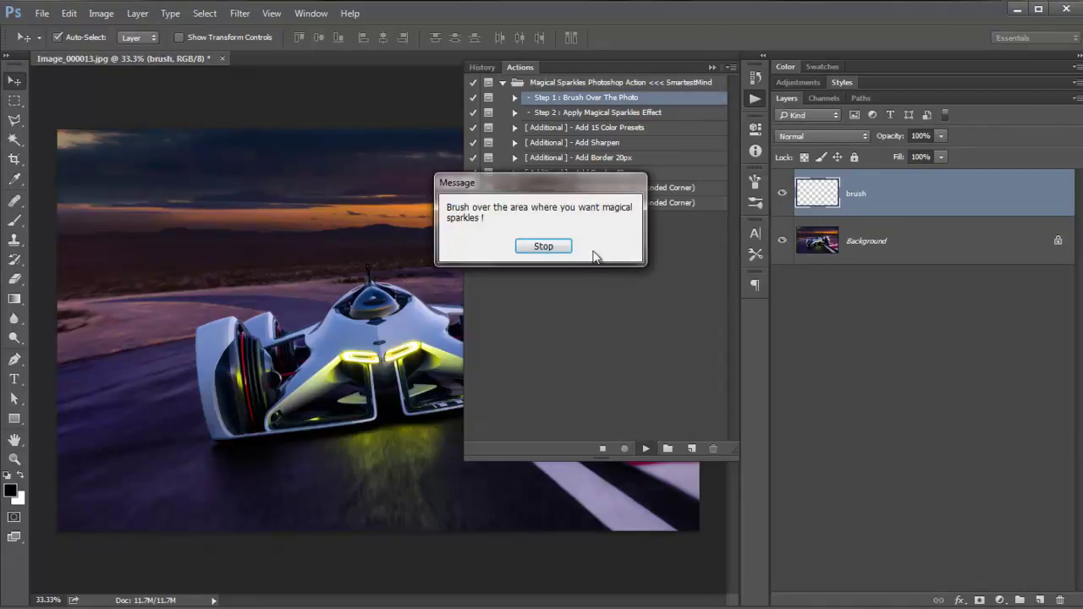
pyautogui.click(544, 248)
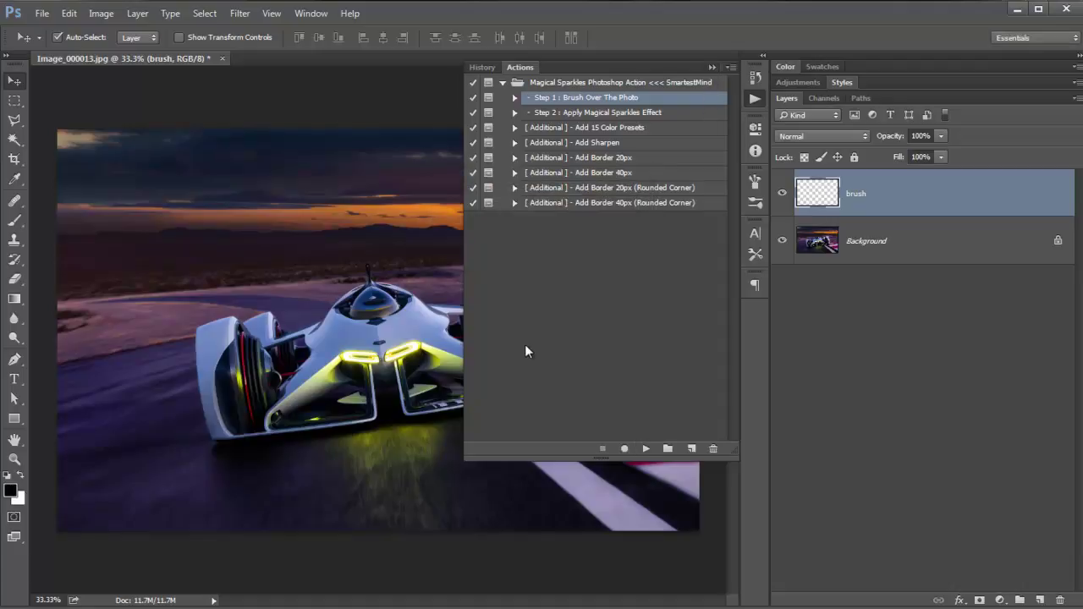
# Zoom to 100% on the car, collapse the Actions panel, and select the Brush tool
pyautogui.moveTo(464, 370); pyautogui.dragTo(561, 359)
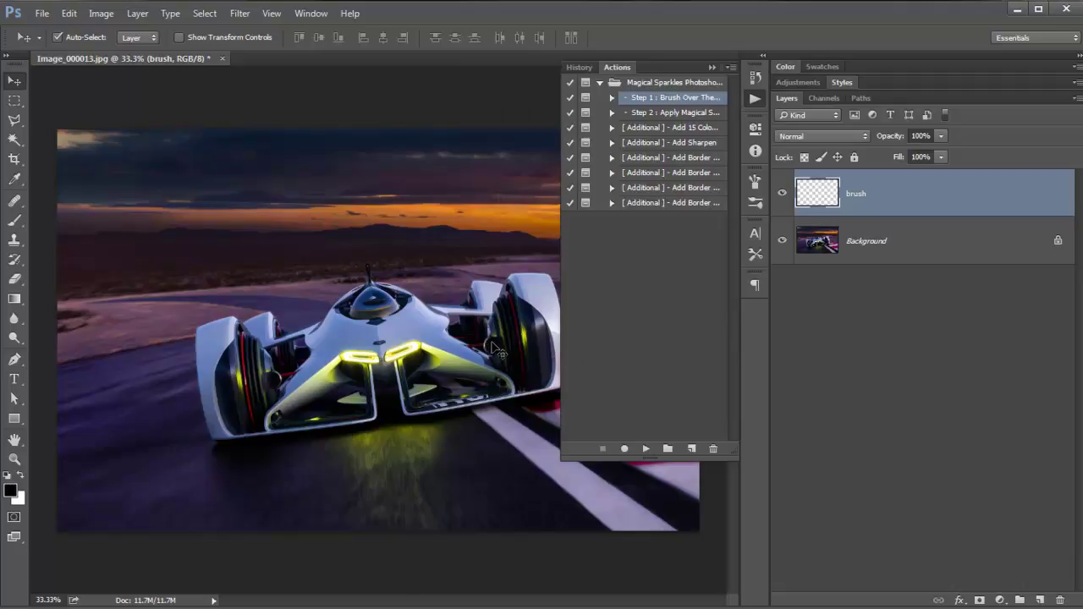
pyautogui.hotkey('ctrl', '1')
pyautogui.moveTo(309, 404)
pyautogui.mouseDown()
pyautogui.moveTo(489, 361)
pyautogui.moveTo(559, 298)
pyautogui.mouseUp()
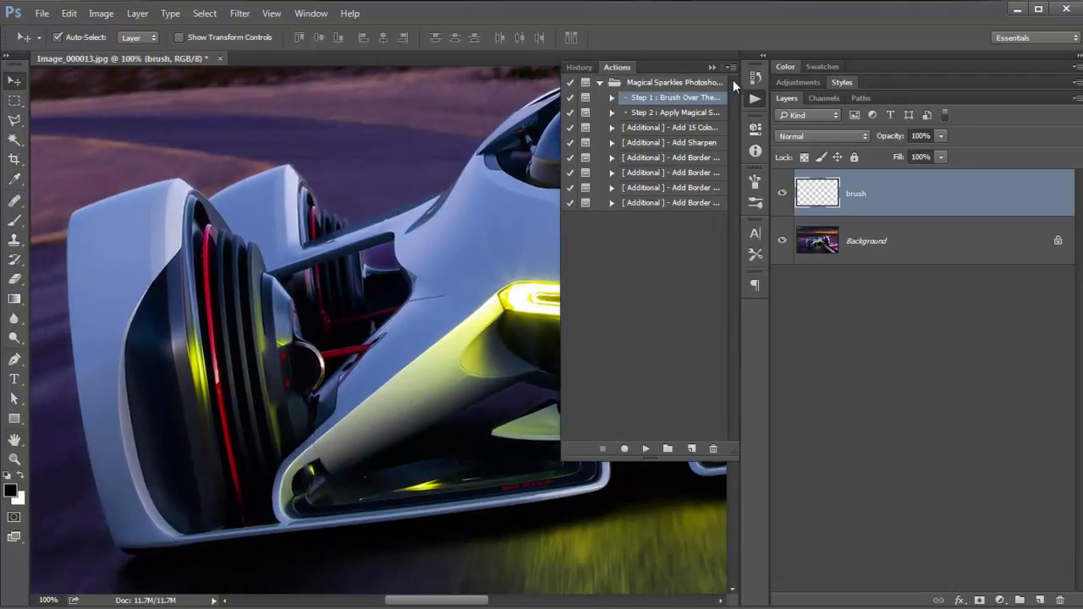
pyautogui.click(712, 67)
pyautogui.moveTo(398, 335); pyautogui.dragTo(506, 342)
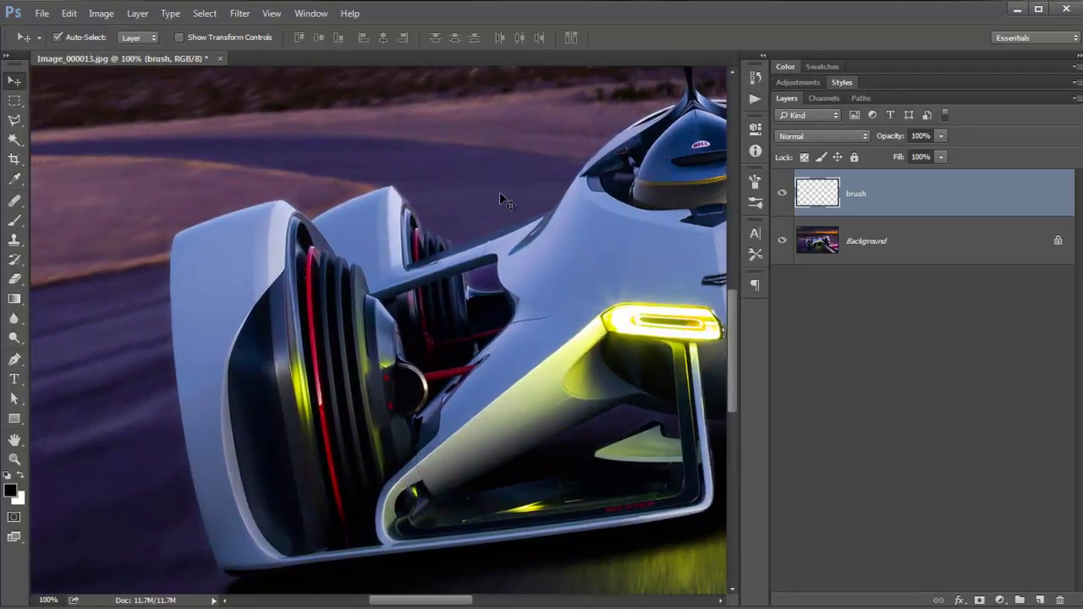
pyautogui.click(15, 220)
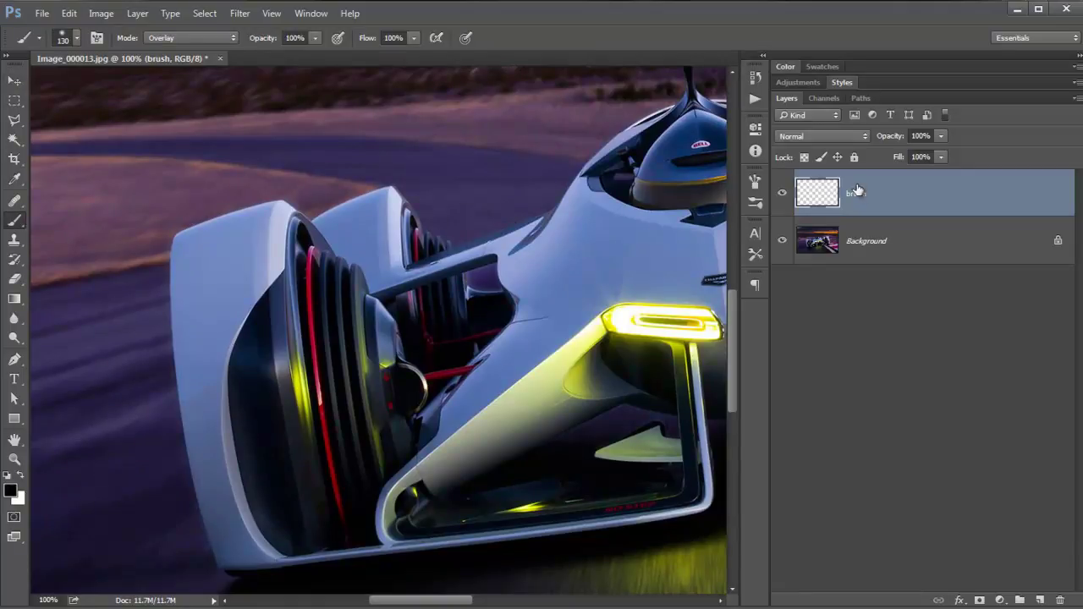
pyautogui.scroll(-3, 499, 326)
pyautogui.moveTo(474, 336); pyautogui.dragTo(385, 361)
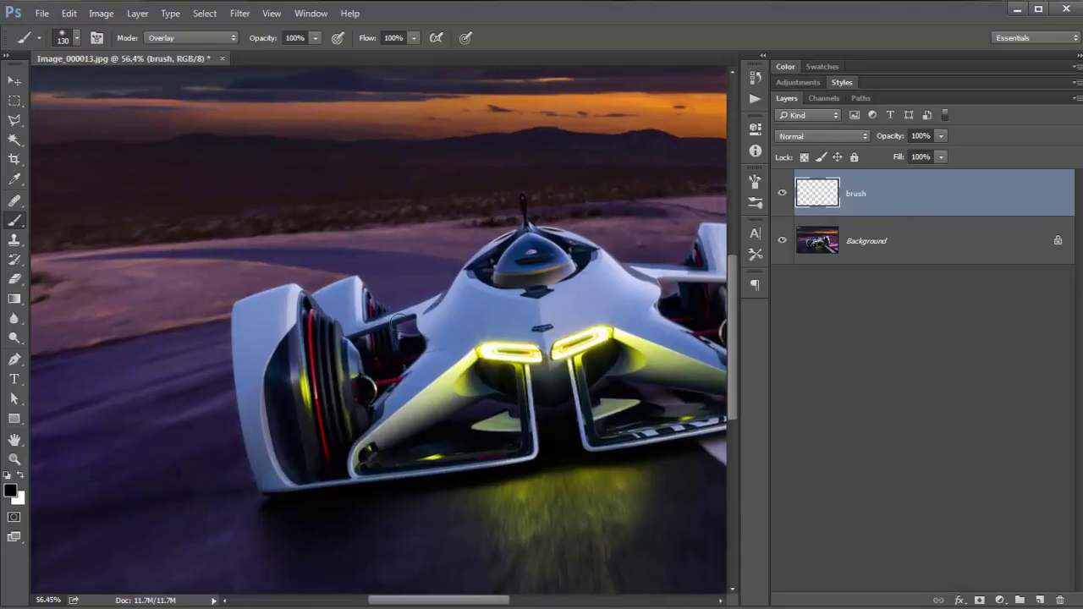
# Set the foreground colour to red ff0000 and paint red dabs and a stroke on the rear wing
pyautogui.click(11, 490)
pyautogui.write('ff0000')
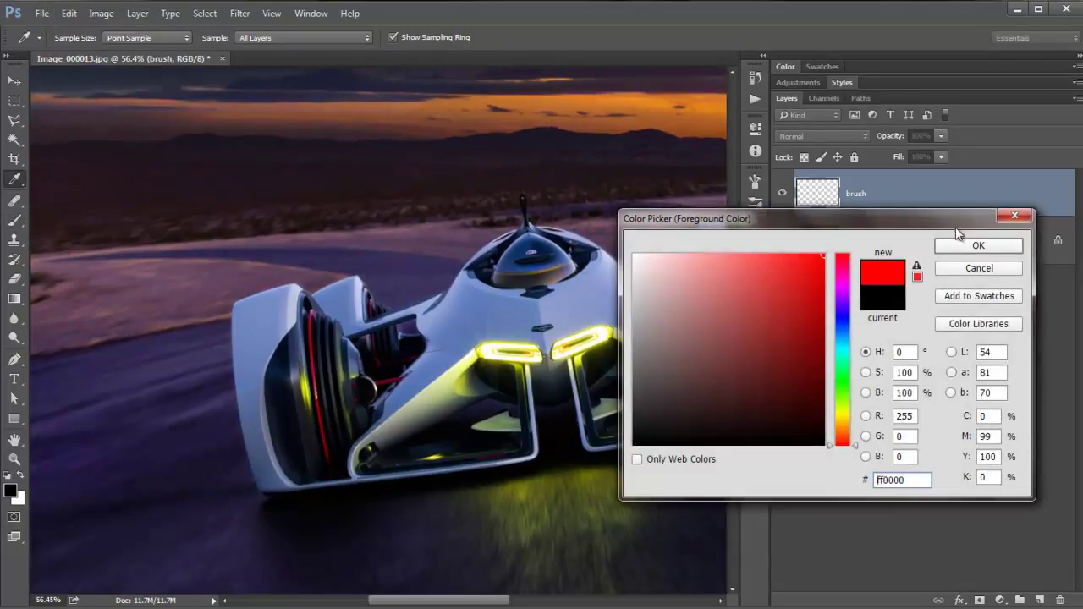
pyautogui.click(964, 247)
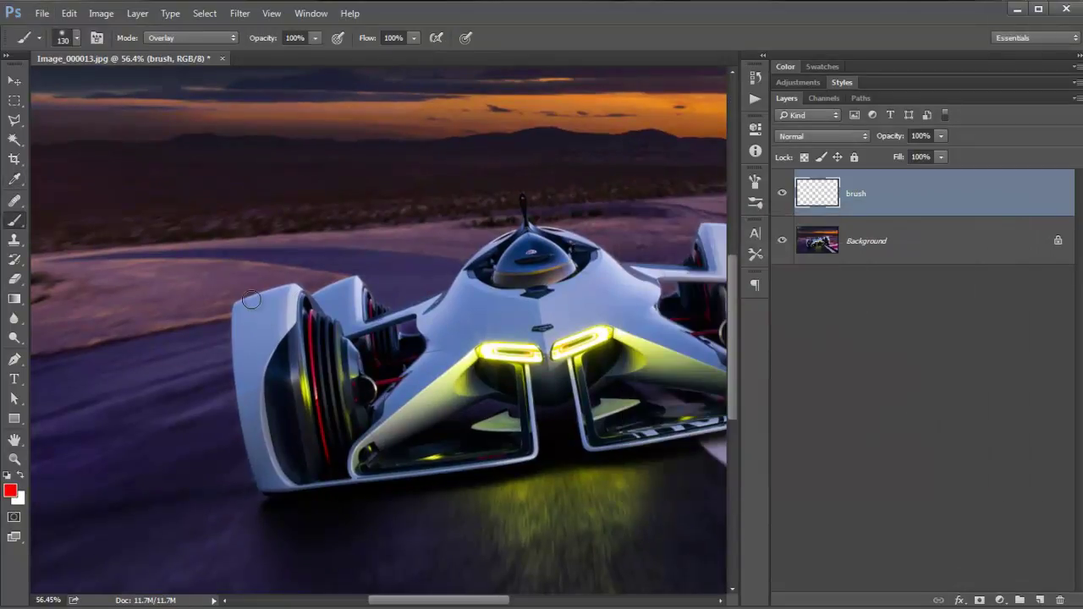
pyautogui.click(288, 294)
pyautogui.click(259, 300)
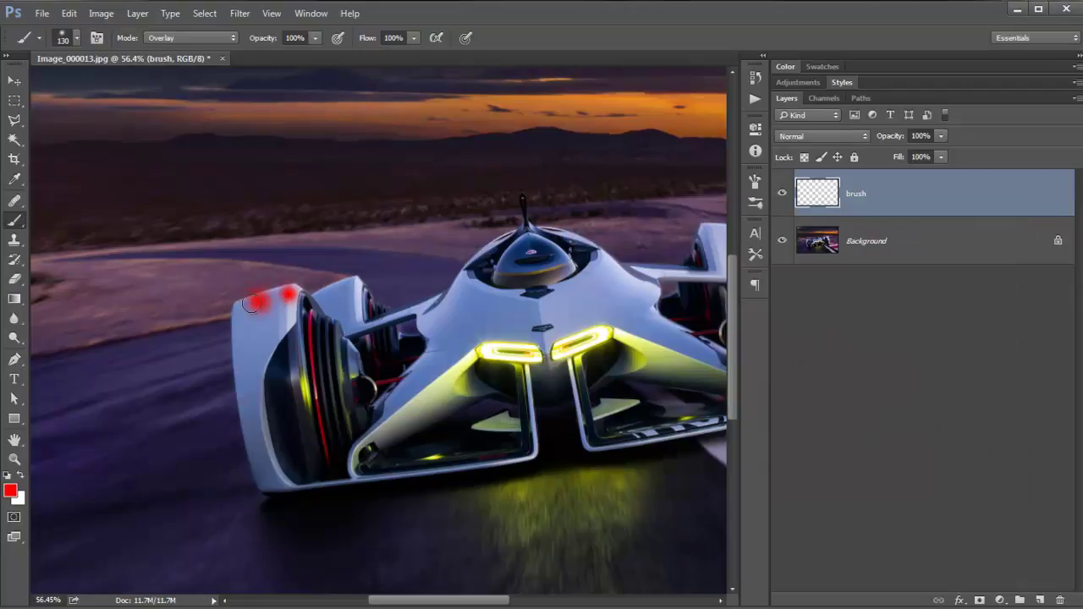
pyautogui.click(252, 302)
pyautogui.click(296, 293)
pyautogui.press('[')
pyautogui.press('[')
pyautogui.press('[')
pyautogui.moveTo(307, 296)
pyautogui.mouseDown()
pyautogui.moveTo(237, 356)
pyautogui.moveTo(265, 465)
pyautogui.moveTo(287, 484)
pyautogui.moveTo(471, 460)
pyautogui.mouseUp()
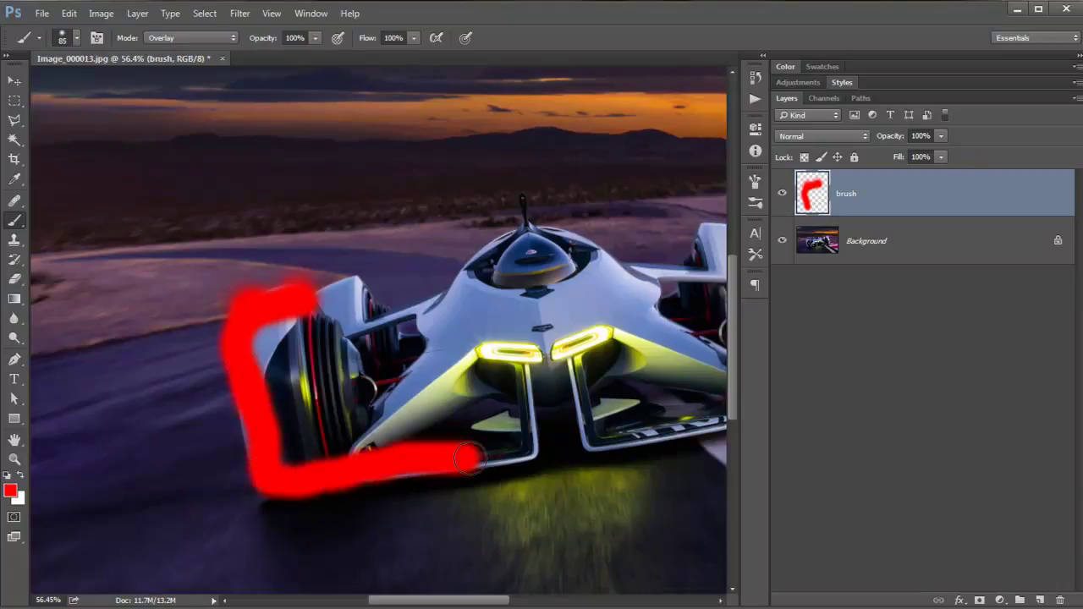
# Paint red strokes along the car's underside, top, and the area left of it
pyautogui.scroll(-3, 471, 459)
pyautogui.scroll(1, 321, 411)
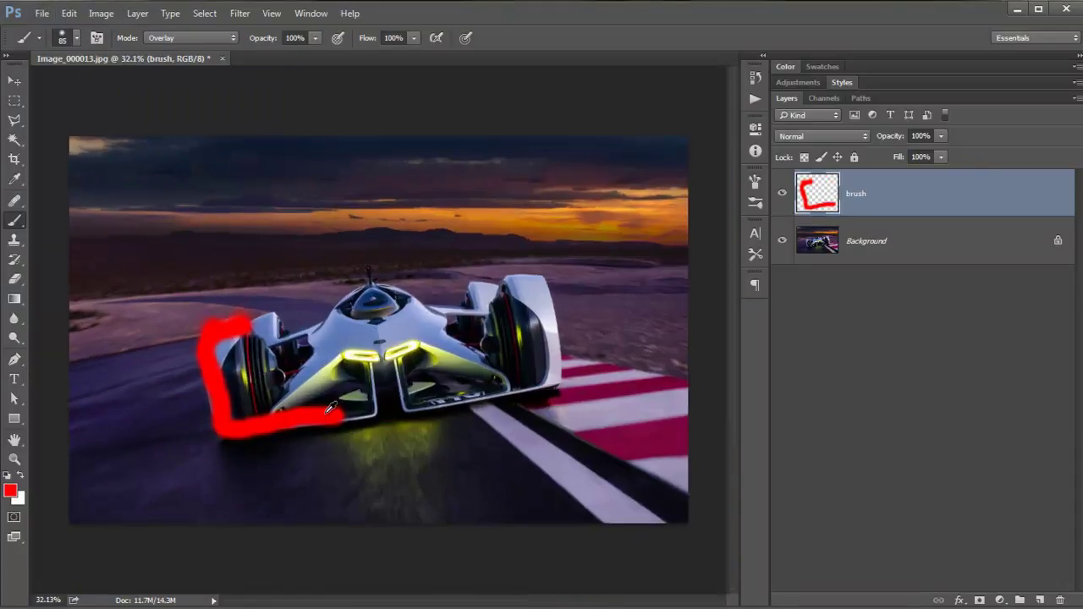
pyautogui.scroll(1, 322, 413)
pyautogui.moveTo(327, 418)
pyautogui.mouseDown()
pyautogui.moveTo(565, 385)
pyautogui.moveTo(560, 313)
pyautogui.moveTo(520, 283)
pyautogui.moveTo(503, 285)
pyautogui.mouseUp()
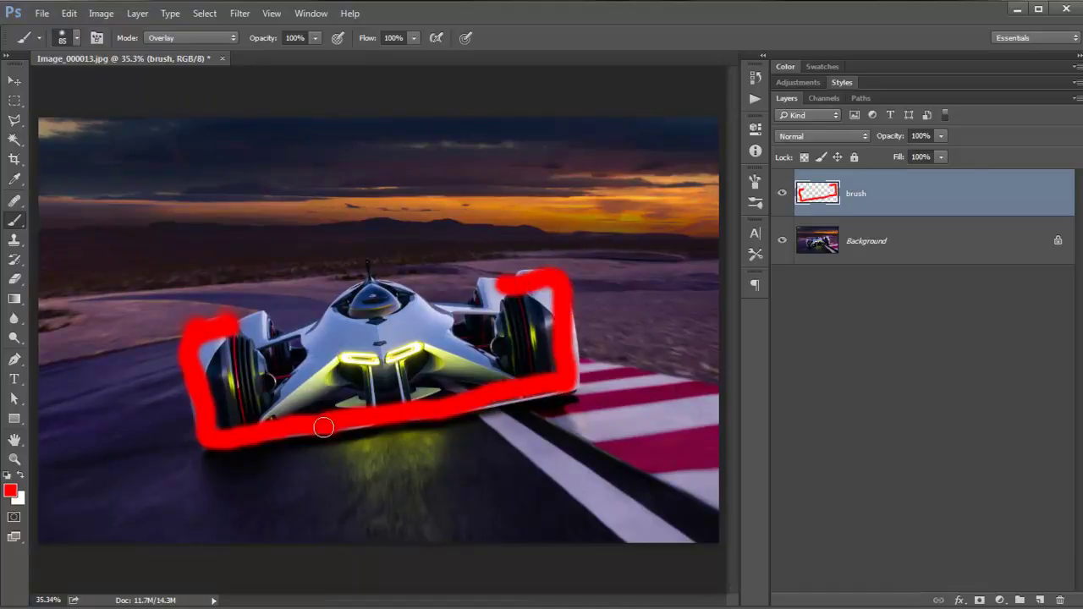
pyautogui.moveTo(228, 449)
pyautogui.mouseDown()
pyautogui.moveTo(496, 411)
pyautogui.moveTo(380, 466)
pyautogui.moveTo(344, 505)
pyautogui.moveTo(462, 529)
pyautogui.mouseUp()
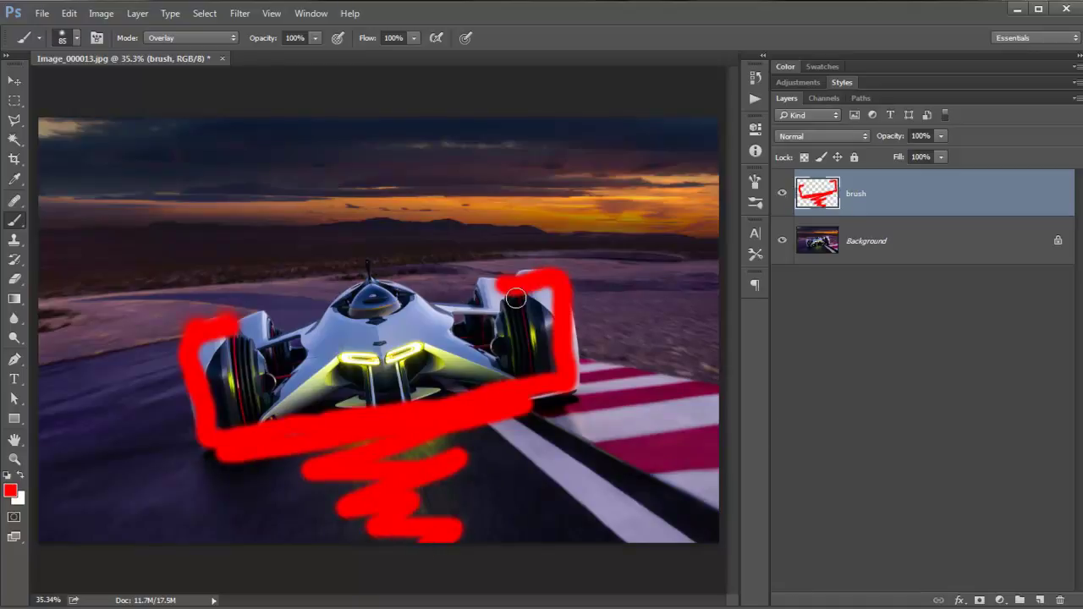
pyautogui.moveTo(508, 290); pyautogui.dragTo(394, 296)
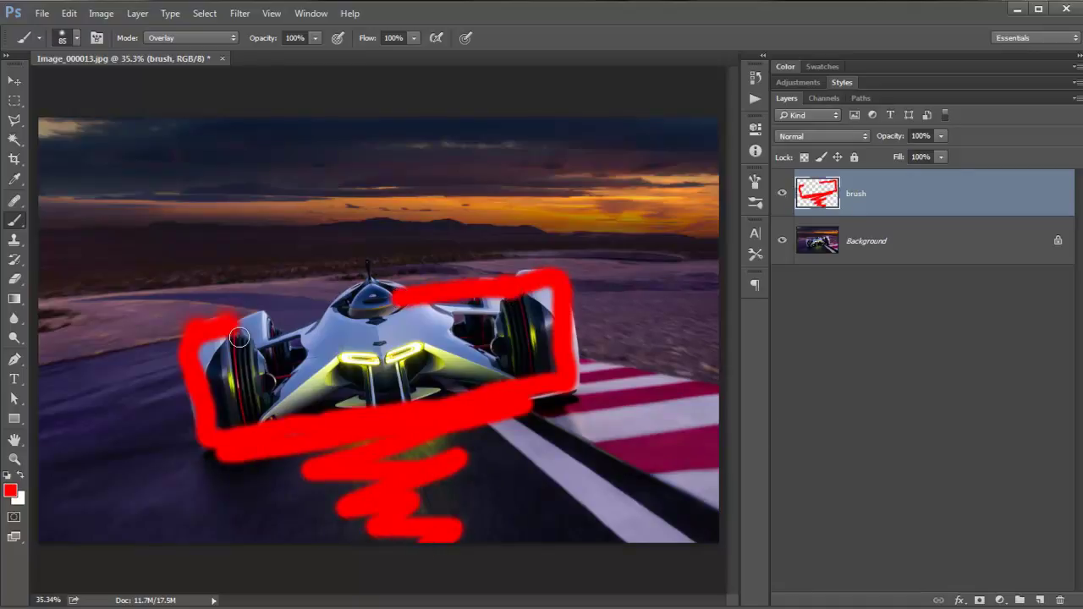
pyautogui.moveTo(269, 323)
pyautogui.mouseDown()
pyautogui.moveTo(90, 302)
pyautogui.moveTo(77, 290)
pyautogui.moveTo(204, 298)
pyautogui.moveTo(449, 269)
pyautogui.moveTo(499, 289)
pyautogui.moveTo(258, 255)
pyautogui.moveTo(76, 289)
pyautogui.mouseUp()
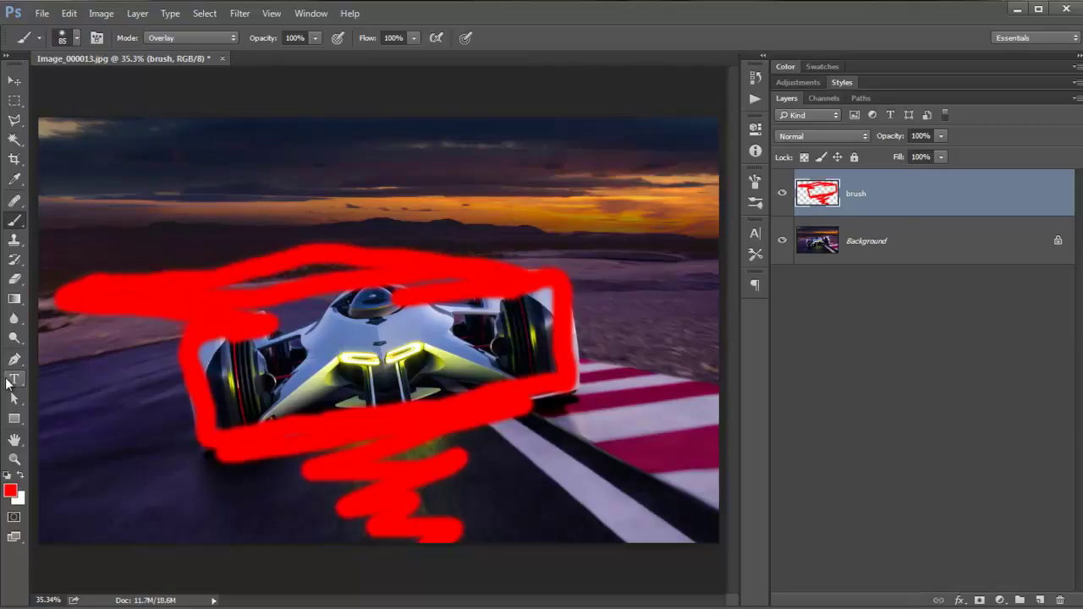
# Paint red strokes across the road below the car and near the track stripes
pyautogui.click(224, 488)
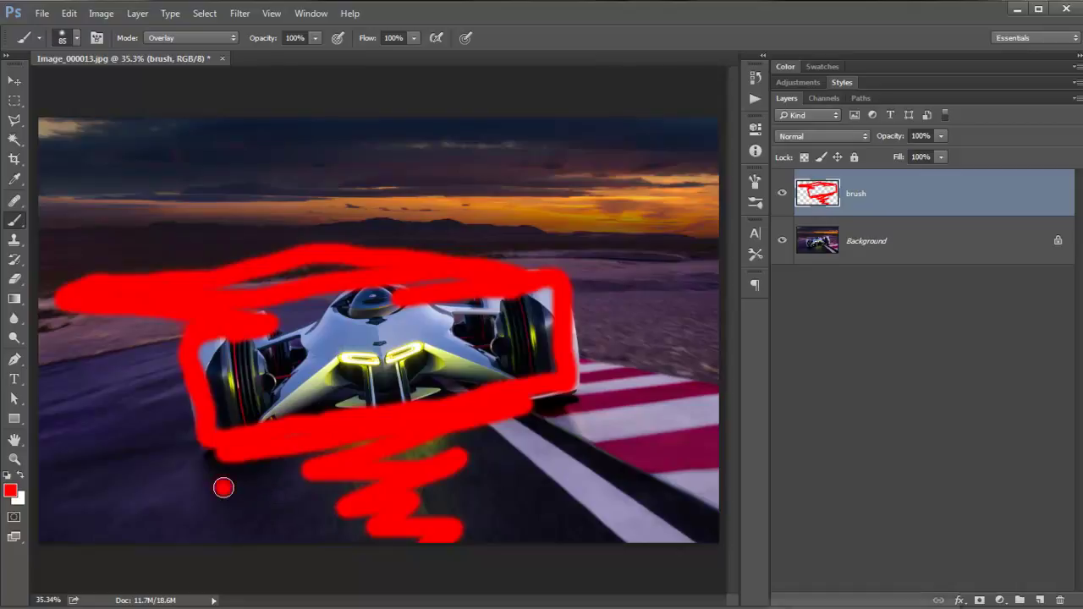
pyautogui.moveTo(223, 488); pyautogui.dragTo(302, 516)
pyautogui.moveTo(514, 497); pyautogui.dragTo(531, 526)
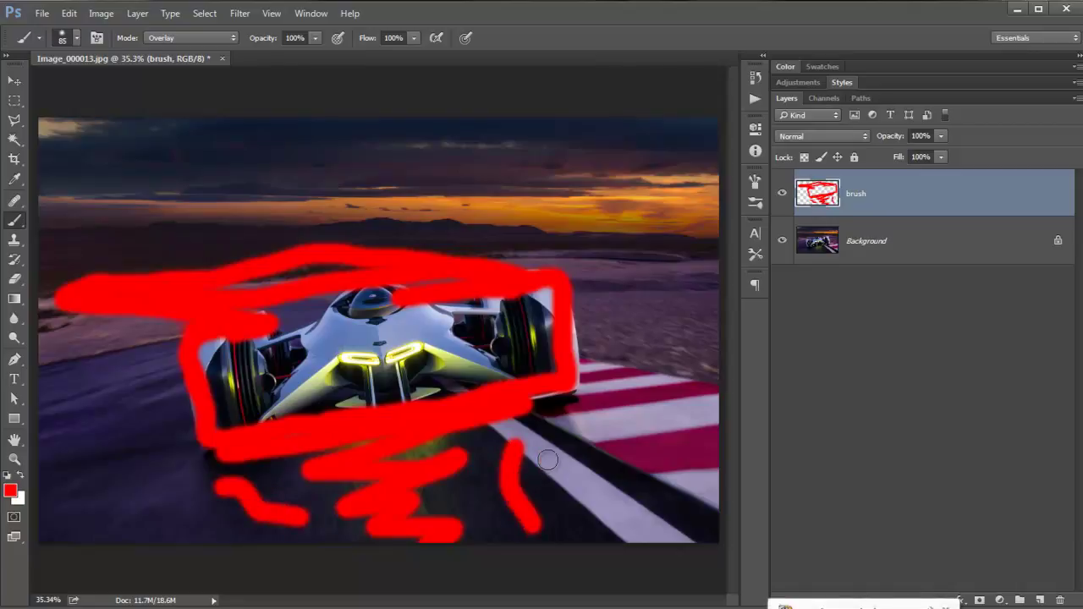
pyautogui.moveTo(546, 456); pyautogui.dragTo(577, 491)
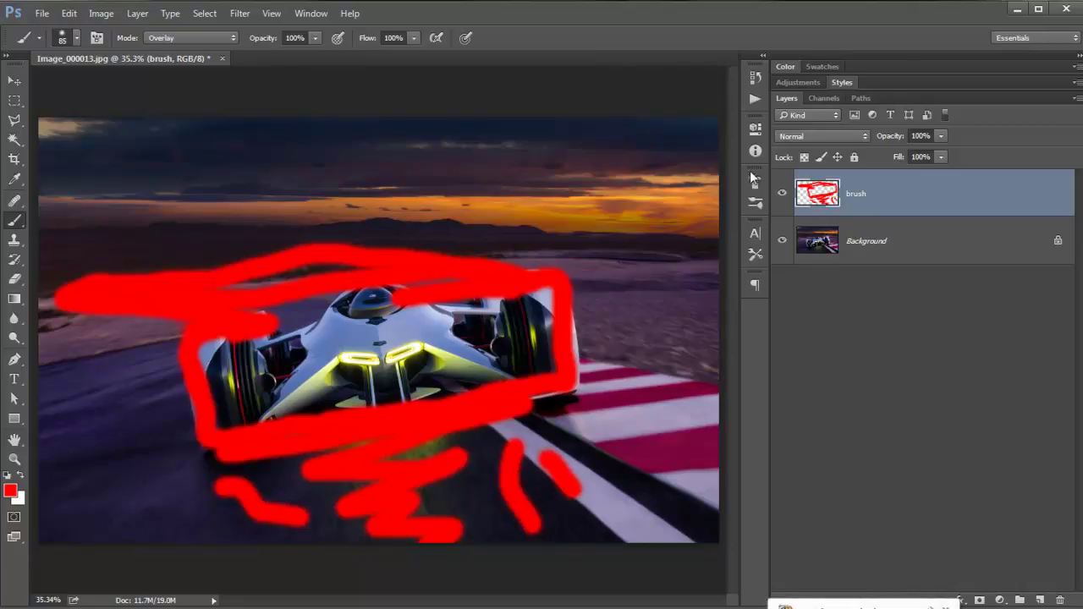
pyautogui.click(753, 99)
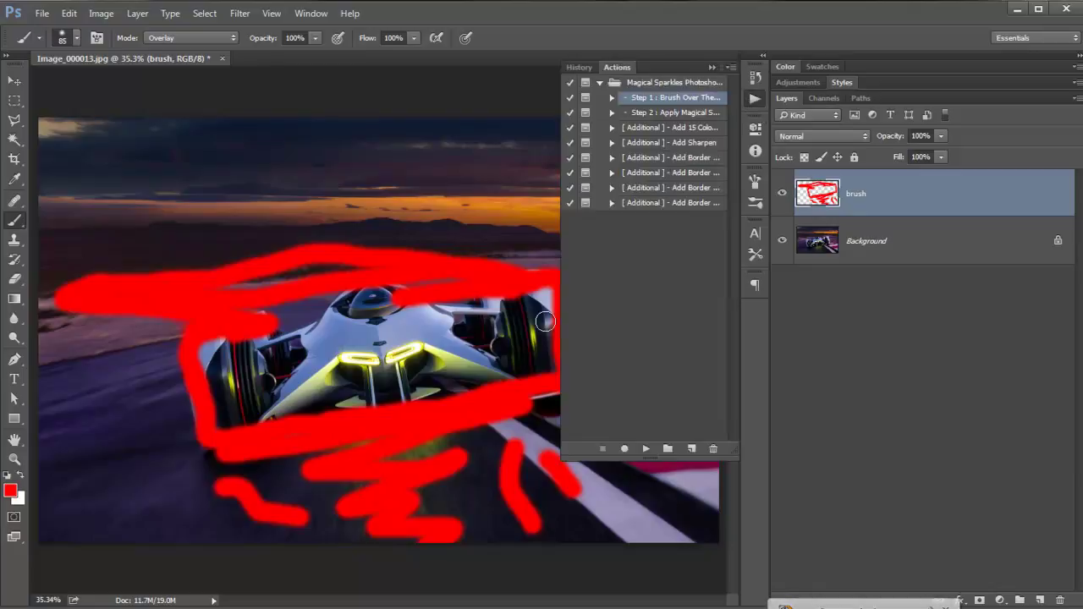
# Run 'Step 2: Apply Magical Sparkles Effect' and dismiss the Render Complete message
pyautogui.moveTo(562, 323); pyautogui.dragTo(482, 327)
pyautogui.click(621, 112)
pyautogui.click(645, 446)
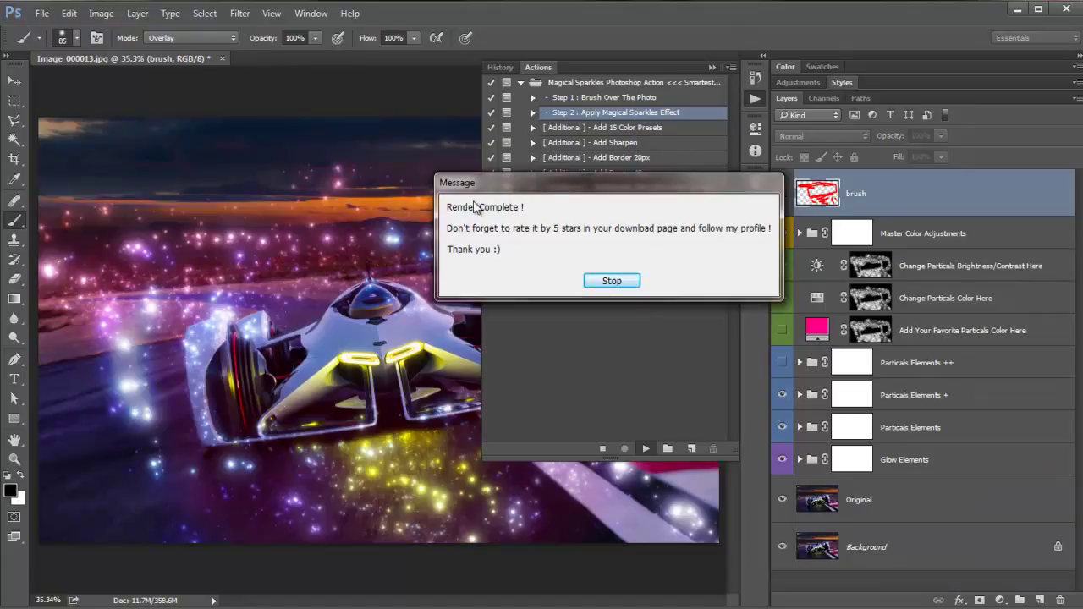
pyautogui.click(611, 281)
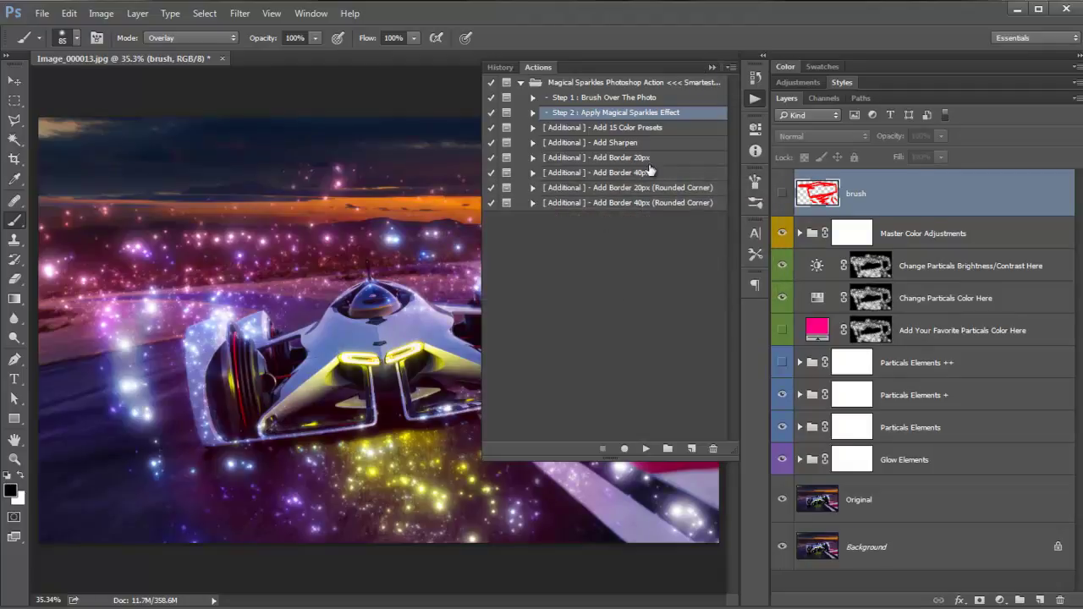
# Run '[Additional] - Add 15 Color Presets', dismiss the message, and collapse the Actions panel
pyautogui.click(613, 128)
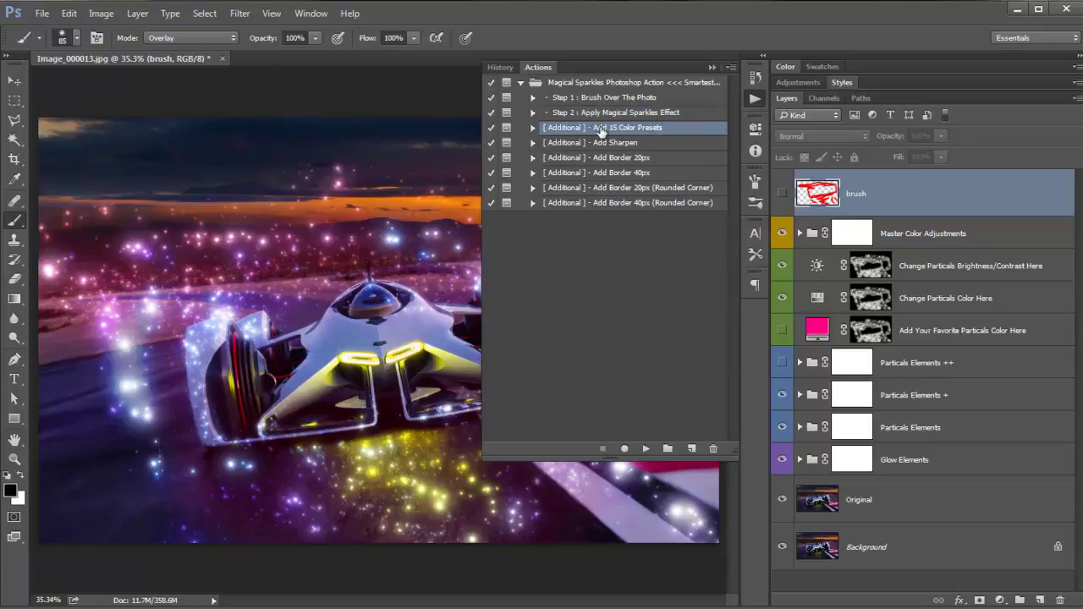
pyautogui.click(647, 449)
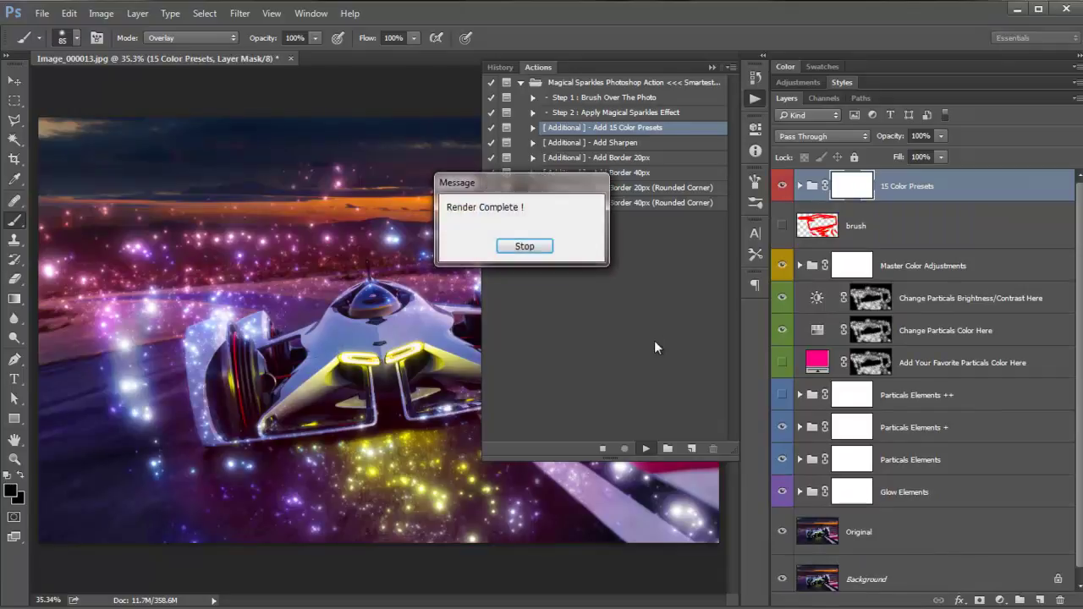
pyautogui.click(524, 247)
pyautogui.click(713, 66)
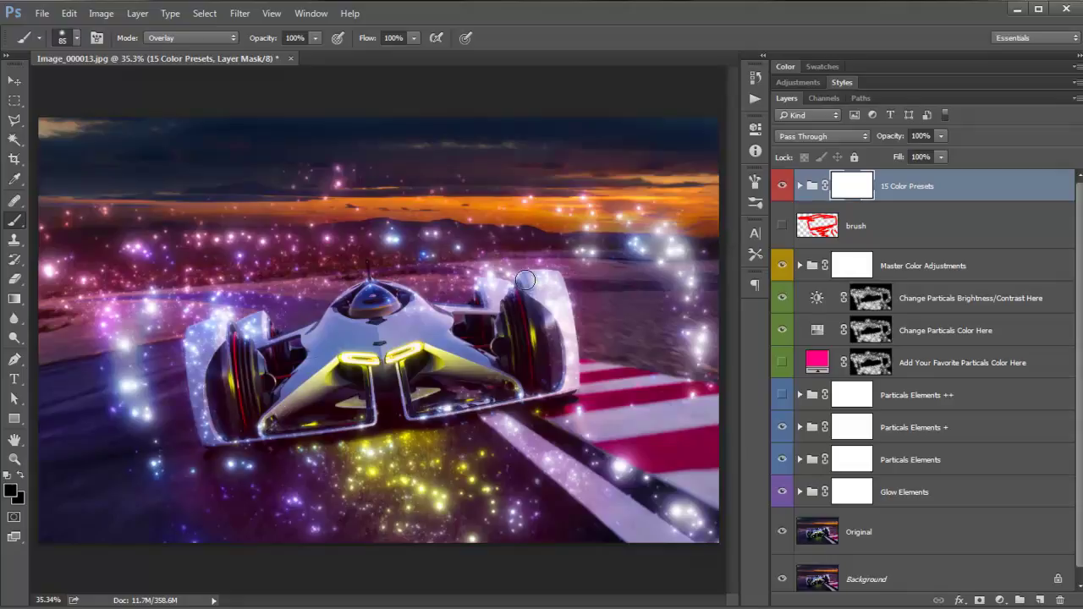
pyautogui.click(15, 81)
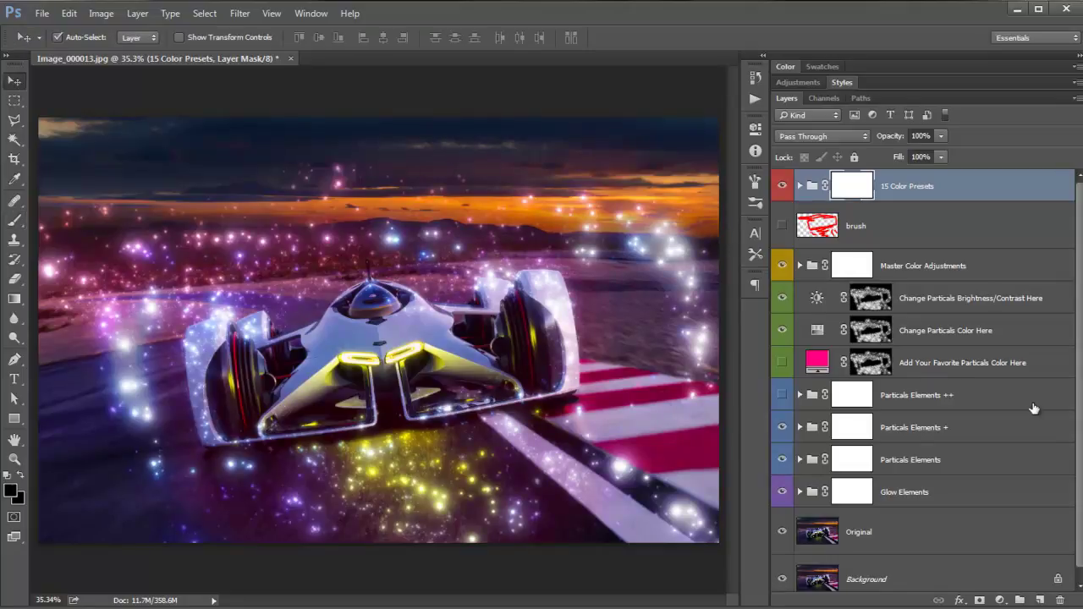
# Toggle visibility of Glow Elements and the Particals Elements groups to compare their effect
pyautogui.scroll(-1, 954, 404)
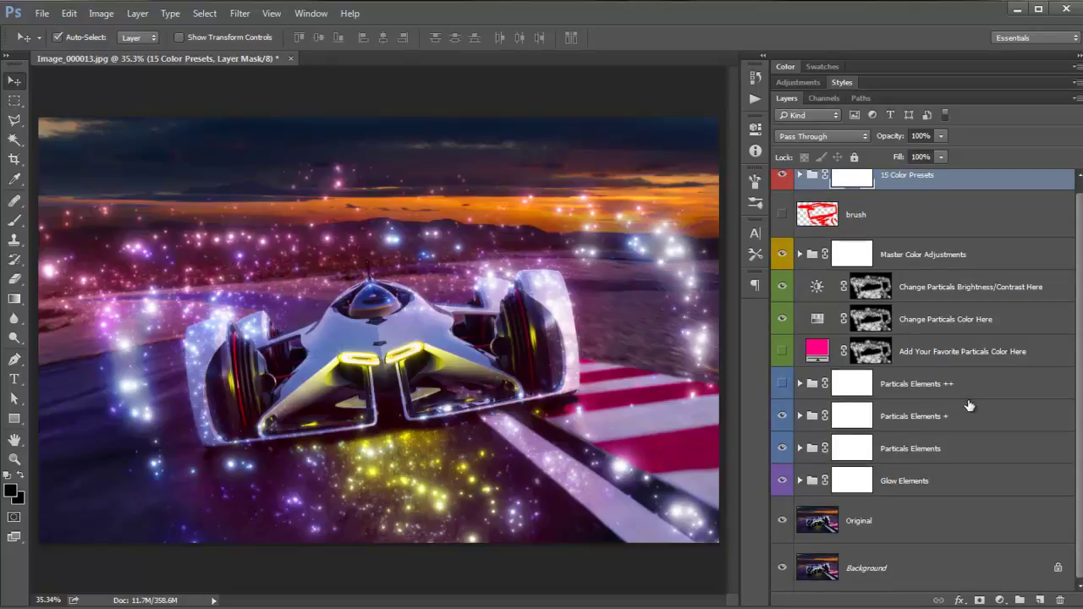
pyautogui.click(841, 496)
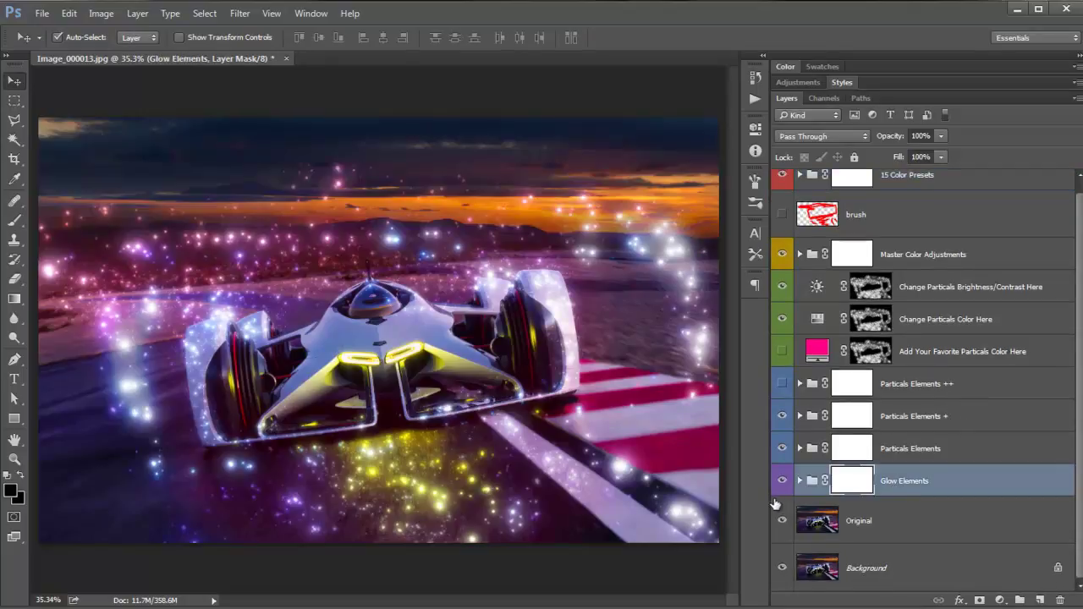
pyautogui.click(779, 484)
pyautogui.click(778, 484)
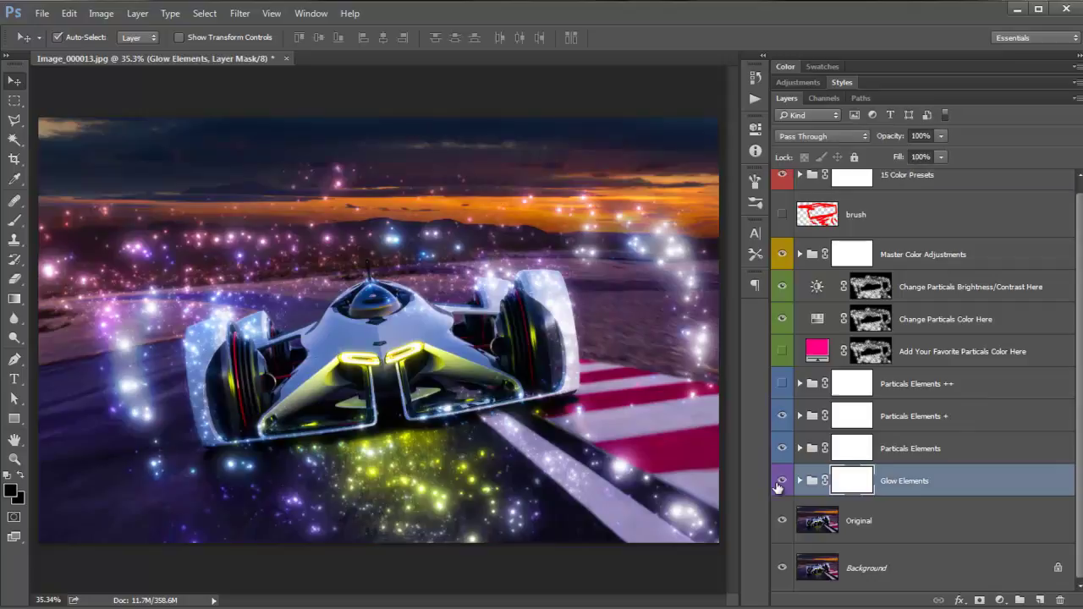
pyautogui.click(782, 449)
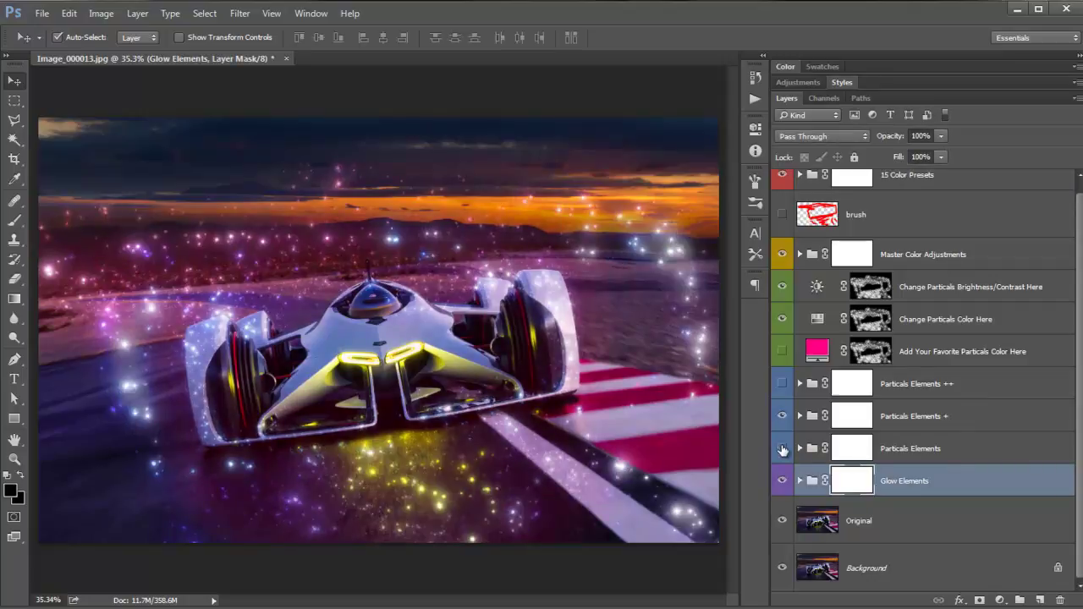
pyautogui.click(782, 449)
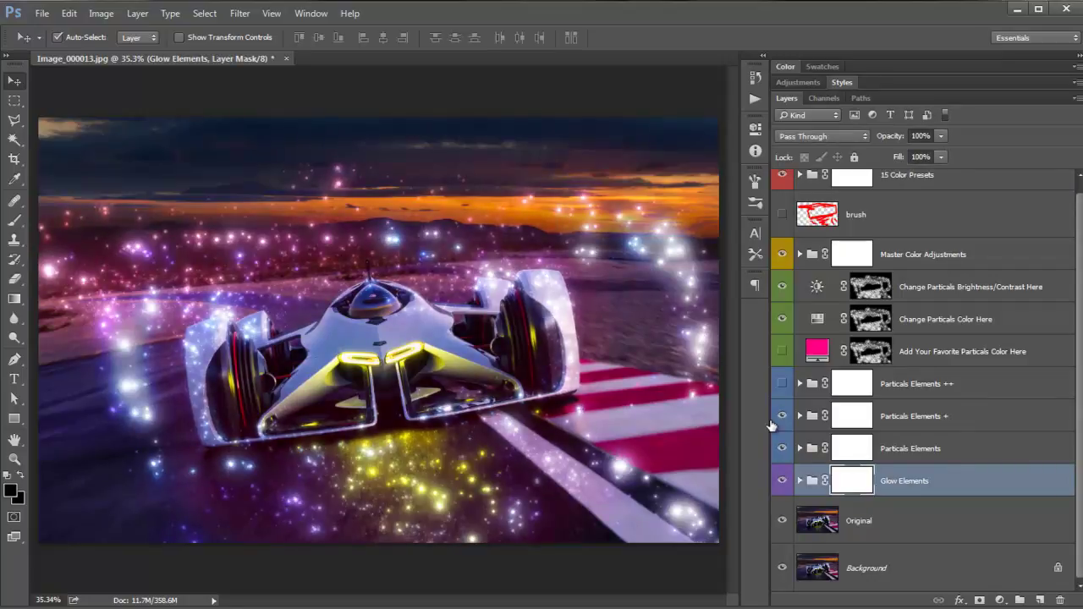
pyautogui.click(776, 419)
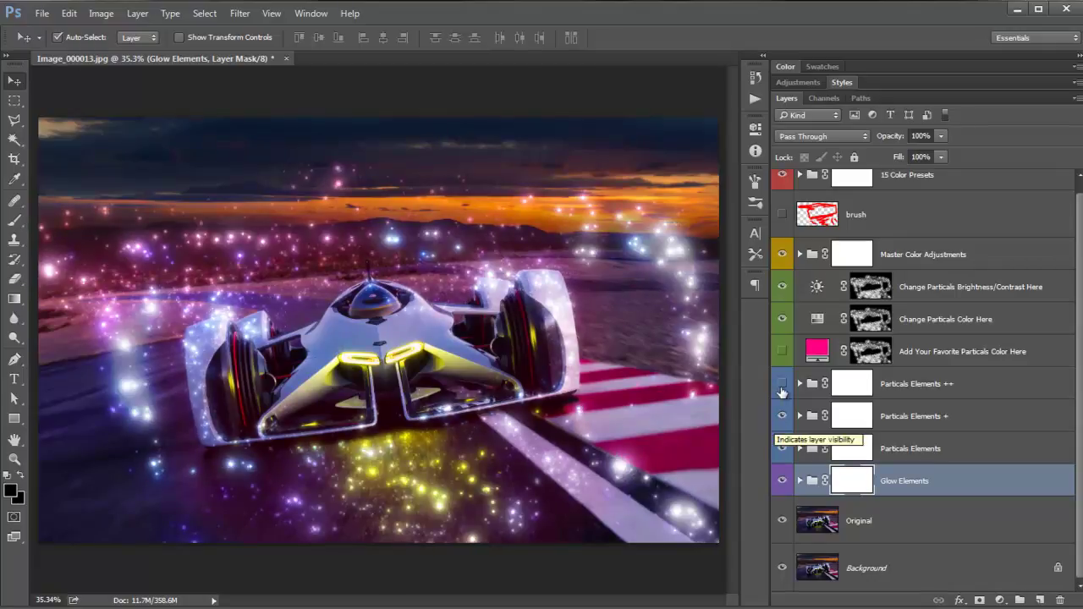
pyautogui.click(783, 384)
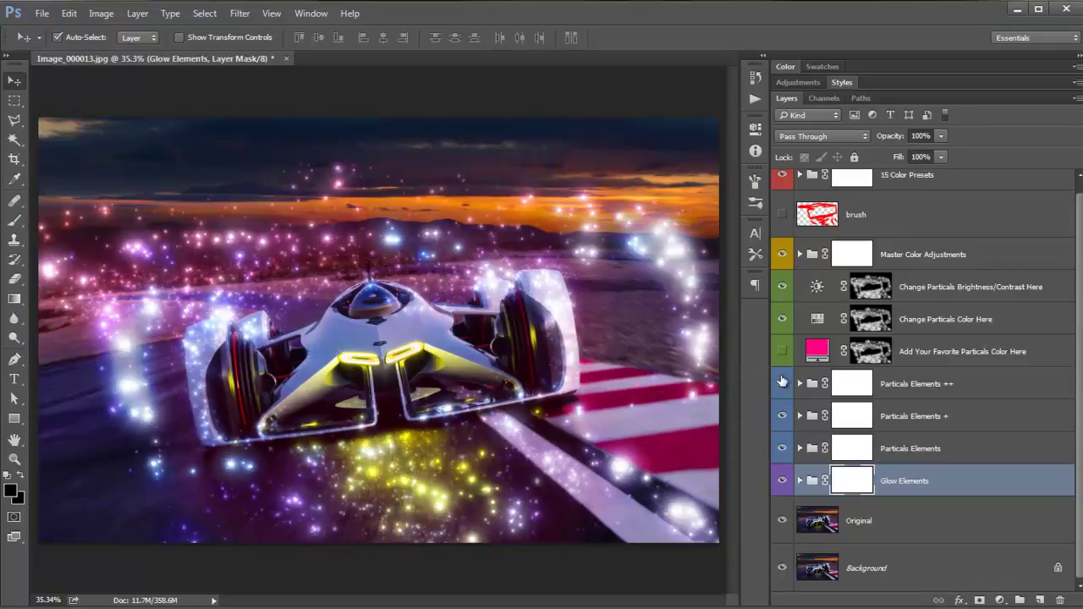
pyautogui.click(782, 382)
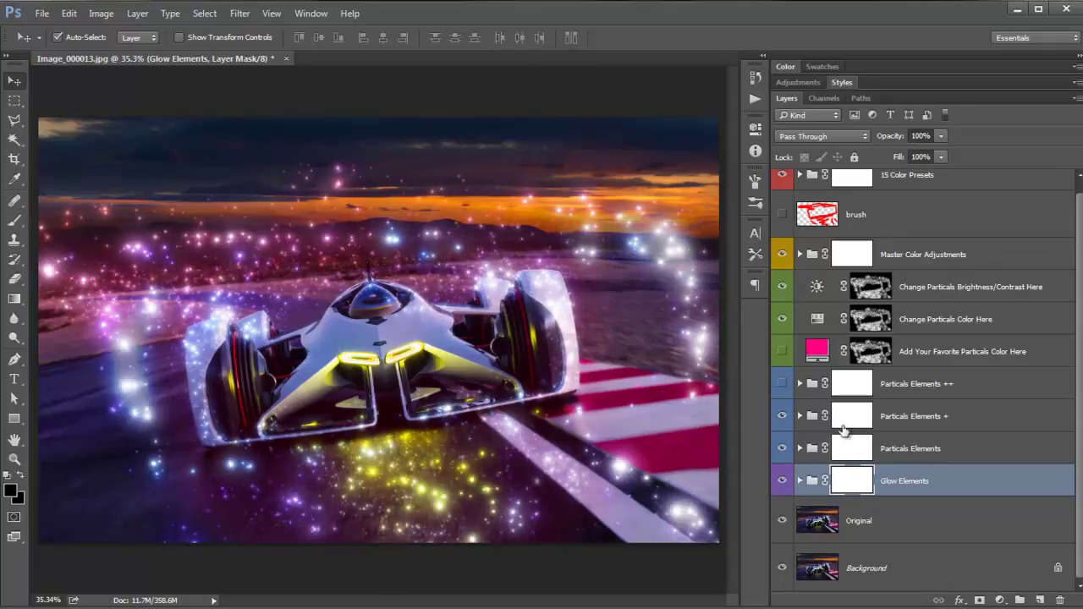
# Expand the Glow Elements group to list its glow layers
pyautogui.click(799, 480)
pyautogui.scroll(-2, 838, 465)
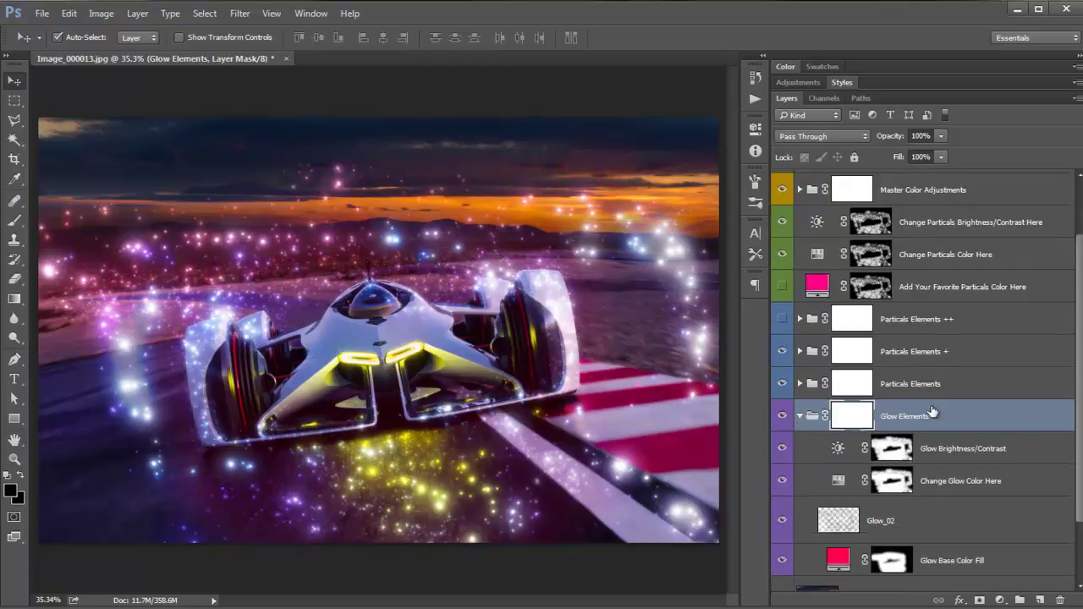
pyautogui.scroll(-2, 859, 456)
# Recolour Glow Base Color Fill to yellow #ffea00, then collapse Glow Elements and select the Particals groups
pyautogui.click(840, 496)
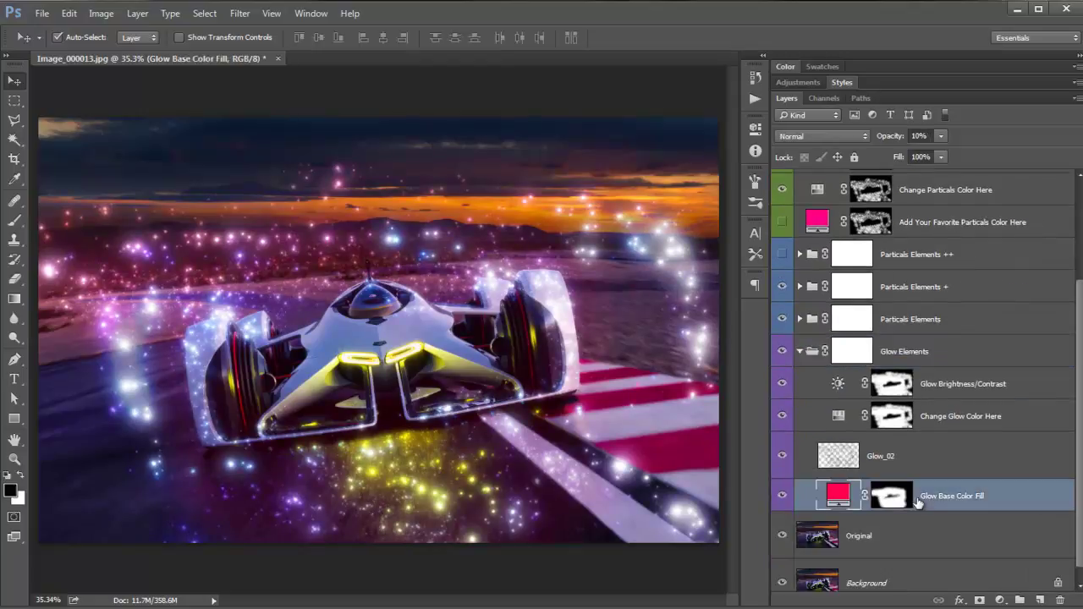
pyautogui.doubleClick(840, 497)
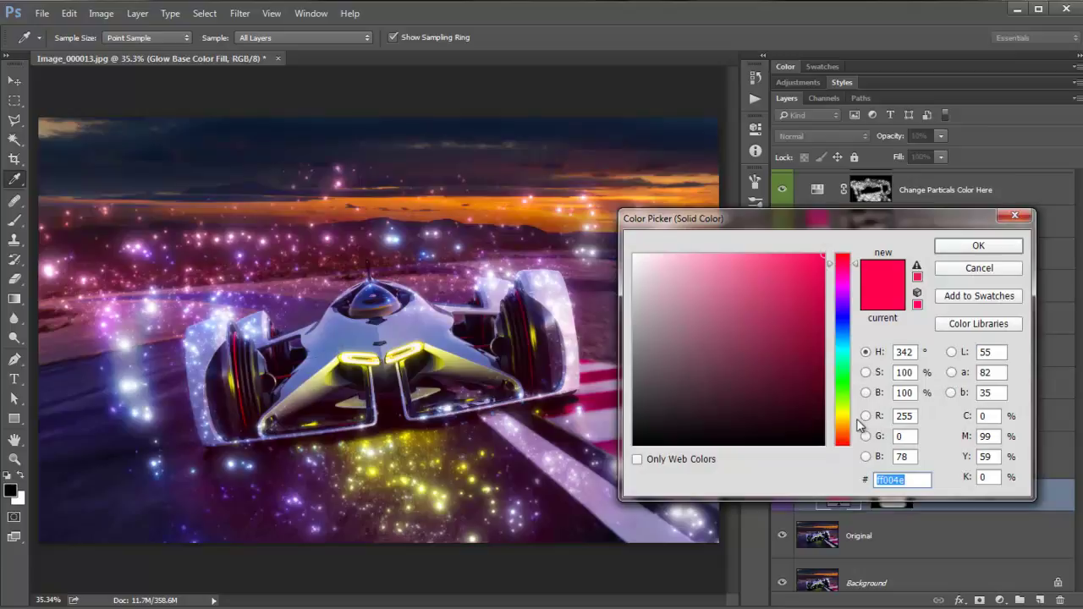
pyautogui.click(843, 415)
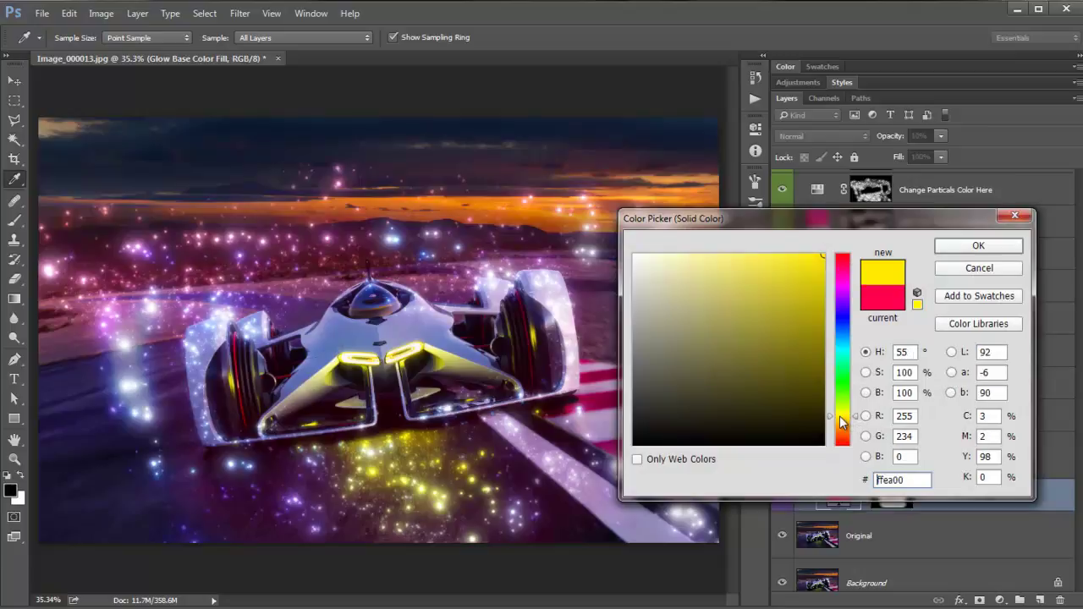
pyautogui.click(1015, 246)
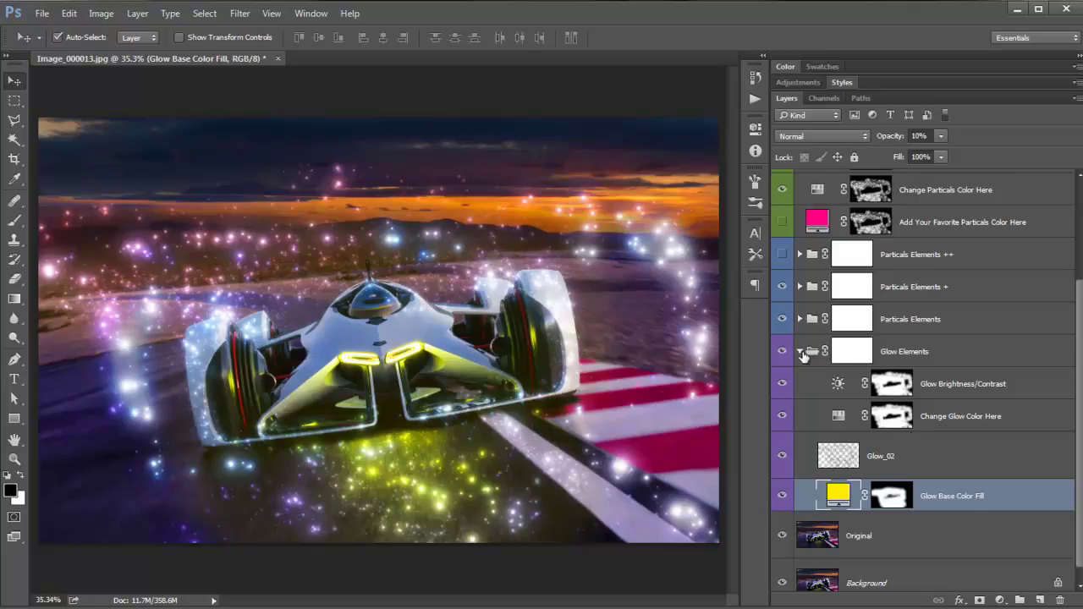
pyautogui.click(800, 351)
pyautogui.click(909, 450)
pyautogui.click(915, 416)
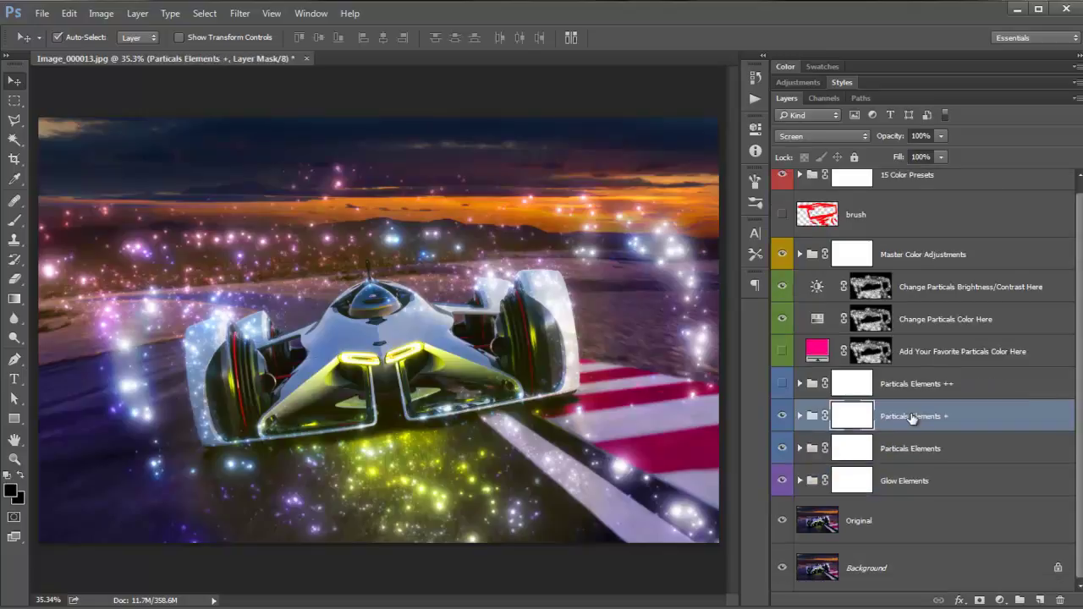
# Recolor the Add Your Favorite Particals Color Here fill from pink to cyan #00fffc, then hide it
pyautogui.click(781, 352)
pyautogui.doubleClick(817, 352)
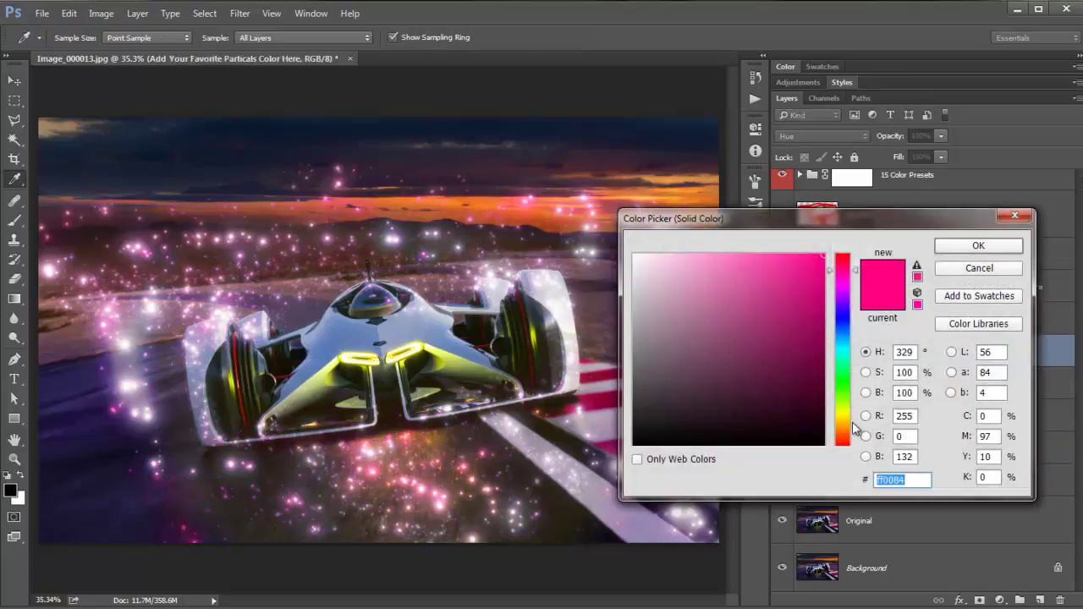
pyautogui.click(849, 423)
pyautogui.moveTo(827, 226); pyautogui.dragTo(983, 164)
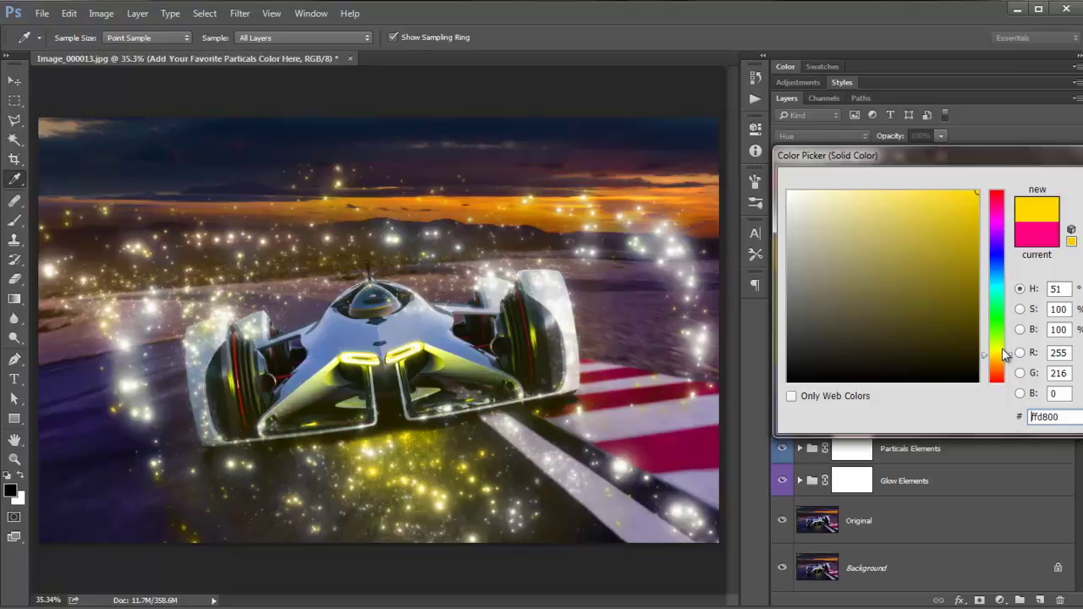
pyautogui.moveTo(1012, 362); pyautogui.dragTo(1012, 173)
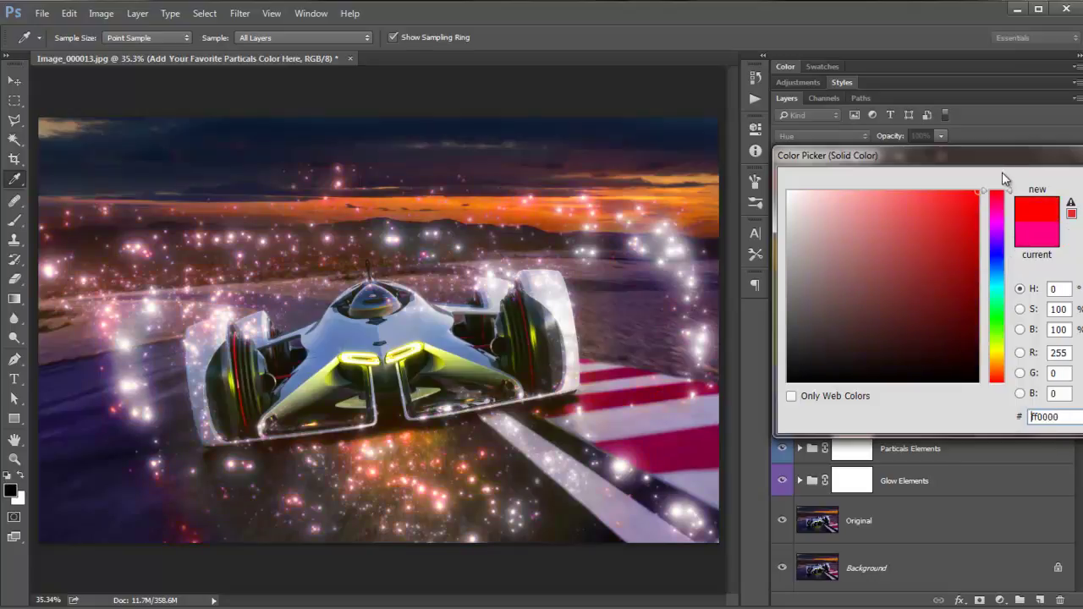
pyautogui.click(1011, 353)
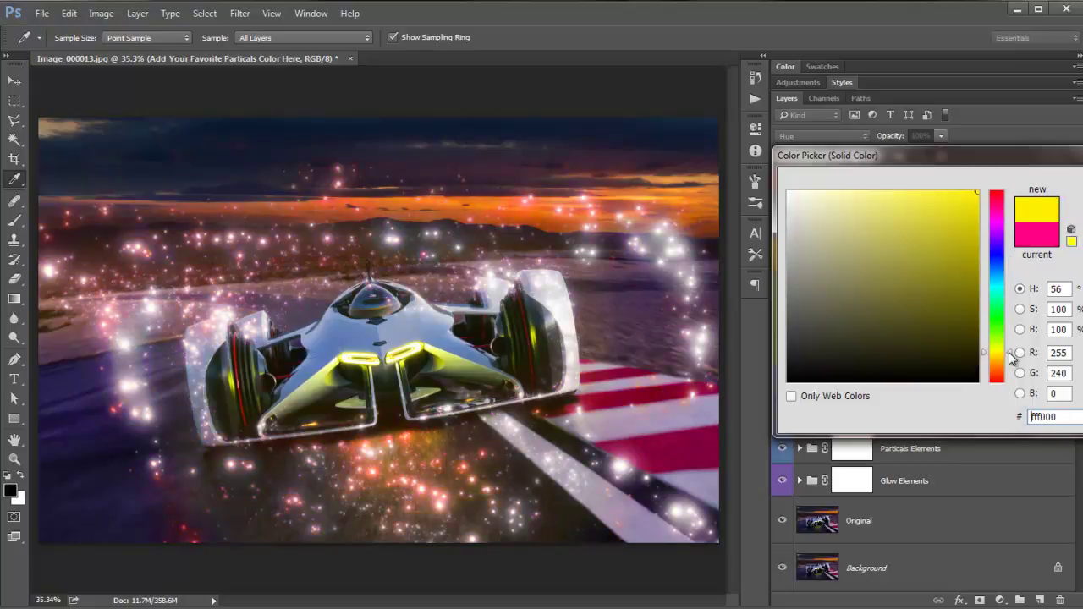
pyautogui.click(1002, 285)
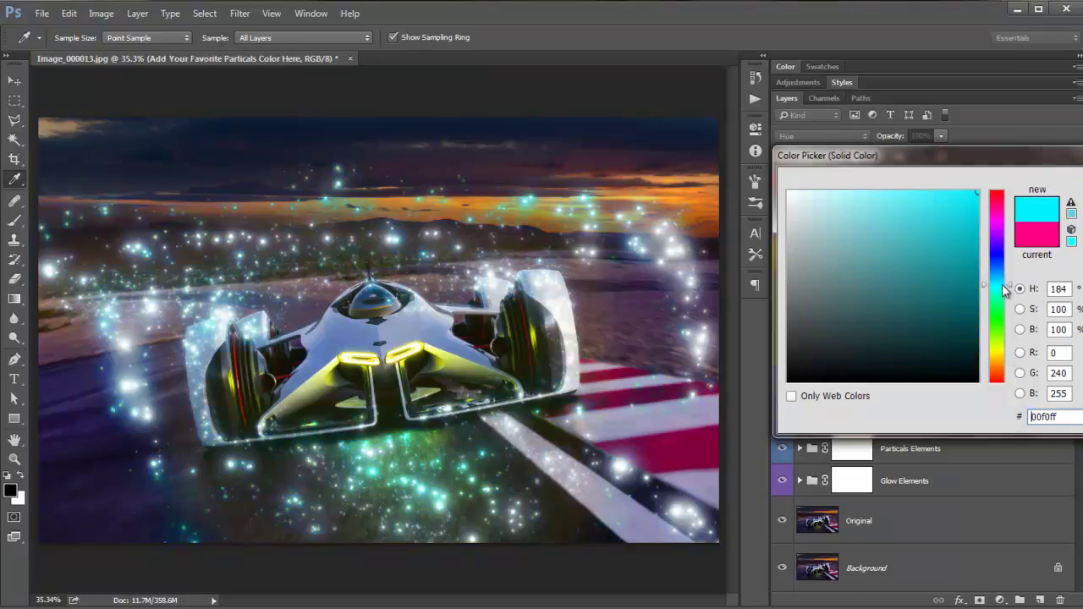
pyautogui.moveTo(1004, 292); pyautogui.dragTo(1006, 295)
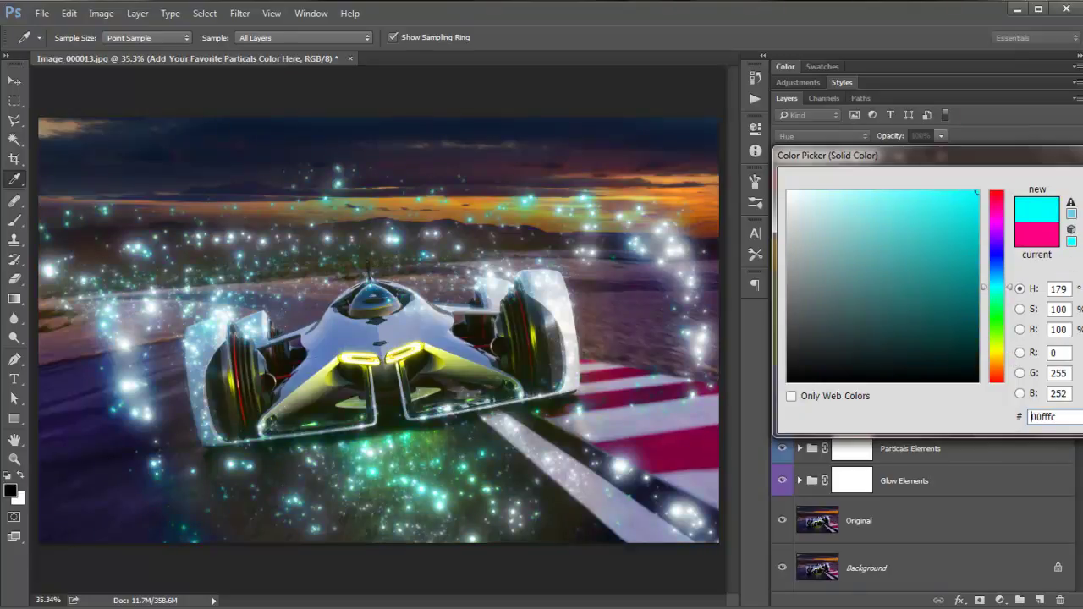
pyautogui.moveTo(1057, 157); pyautogui.dragTo(875, 156)
pyautogui.click(974, 188)
pyautogui.click(781, 351)
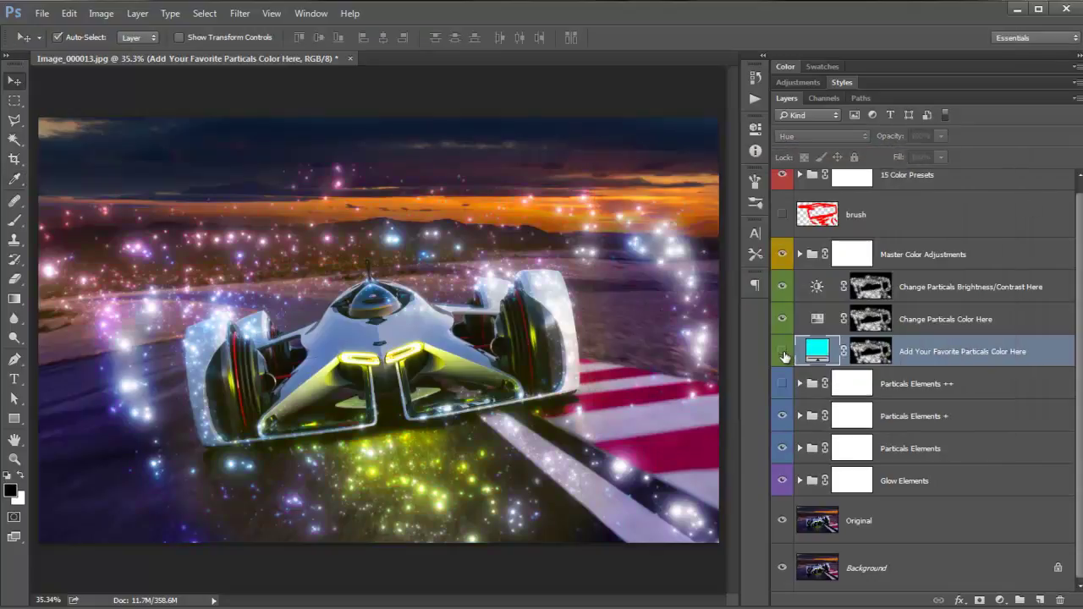
# Show the cyan fill and try Change Particals Color Here hues, settling at Hue +1
pyautogui.click(781, 351)
pyautogui.doubleClick(817, 320)
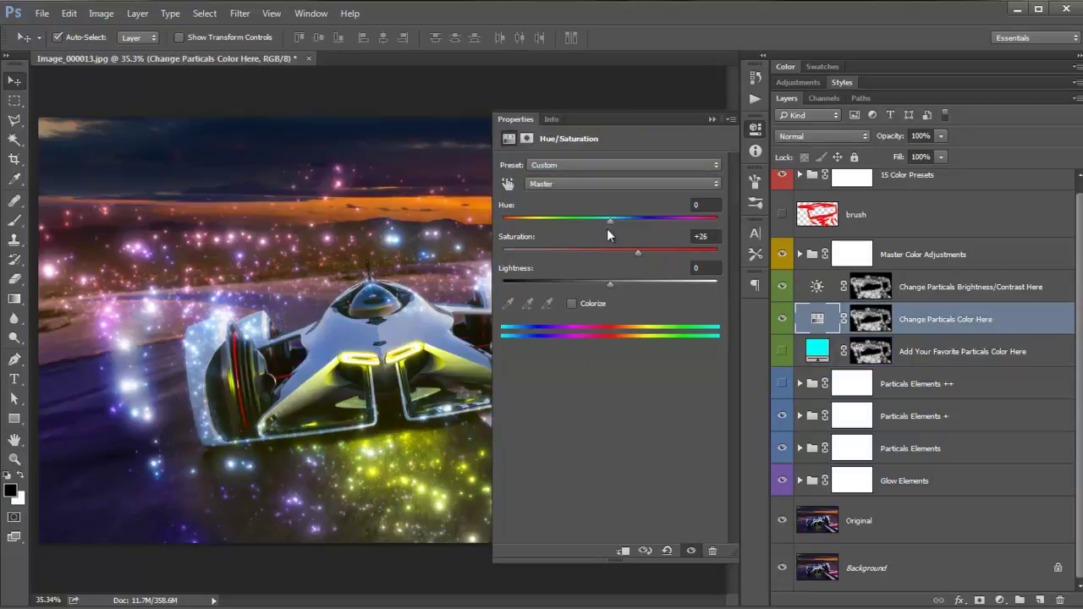
pyautogui.moveTo(608, 221)
pyautogui.mouseDown()
pyautogui.moveTo(728, 212)
pyautogui.moveTo(524, 223)
pyautogui.moveTo(608, 224)
pyautogui.mouseUp()
pyautogui.click(782, 351)
pyautogui.moveTo(615, 223)
pyautogui.mouseDown()
pyautogui.moveTo(754, 221)
pyautogui.moveTo(484, 221)
pyautogui.mouseUp()
pyautogui.moveTo(572, 209); pyautogui.dragTo(613, 223)
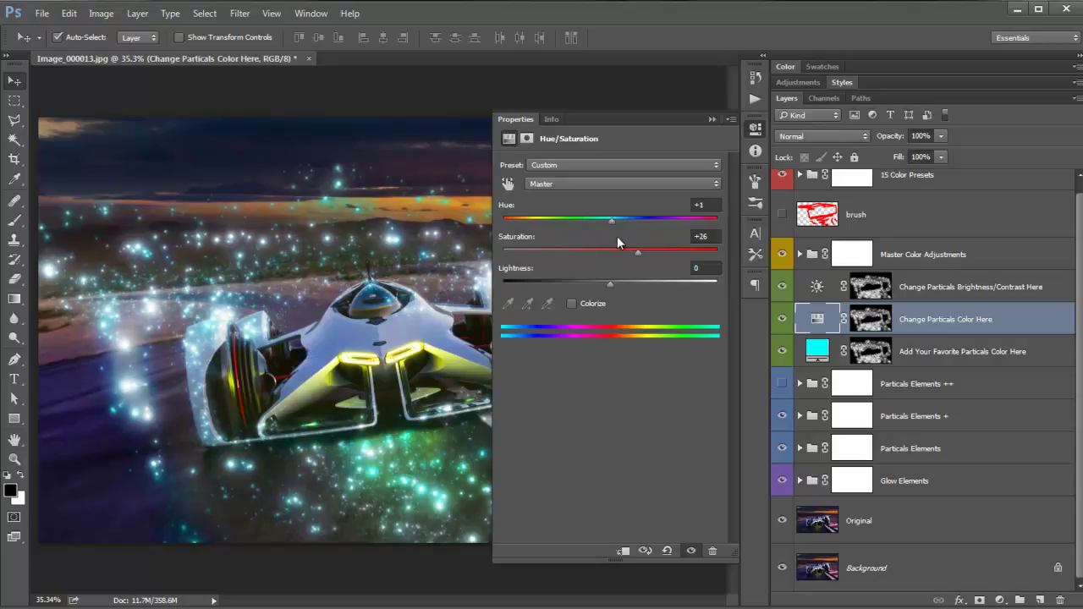
pyautogui.click(710, 118)
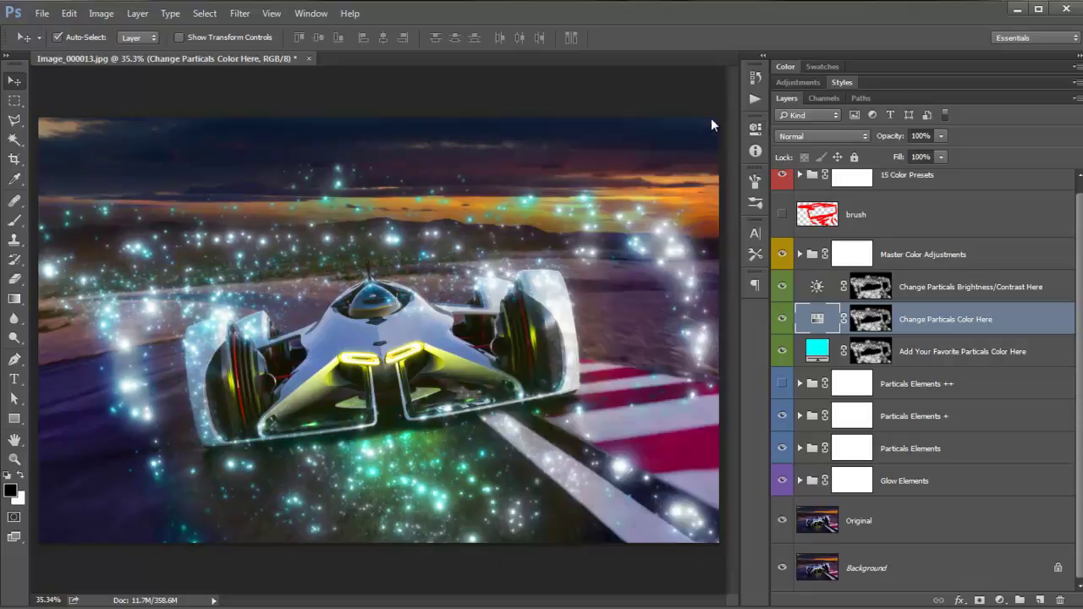
# Hide the cyan fill and set particle Brightness/Contrast to Brightness 44, Contrast 1
pyautogui.click(782, 352)
pyautogui.doubleClick(816, 287)
pyautogui.moveTo(613, 205)
pyautogui.mouseDown()
pyautogui.moveTo(693, 205)
pyautogui.moveTo(517, 195)
pyautogui.moveTo(662, 201)
pyautogui.moveTo(643, 212)
pyautogui.mouseUp()
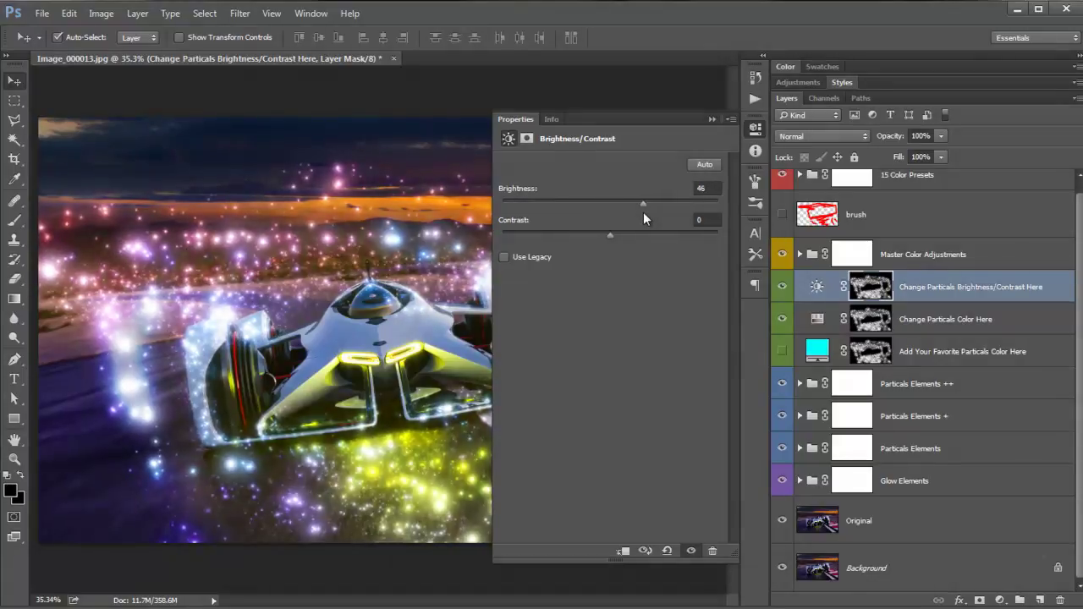
pyautogui.moveTo(493, 381); pyautogui.dragTo(582, 360)
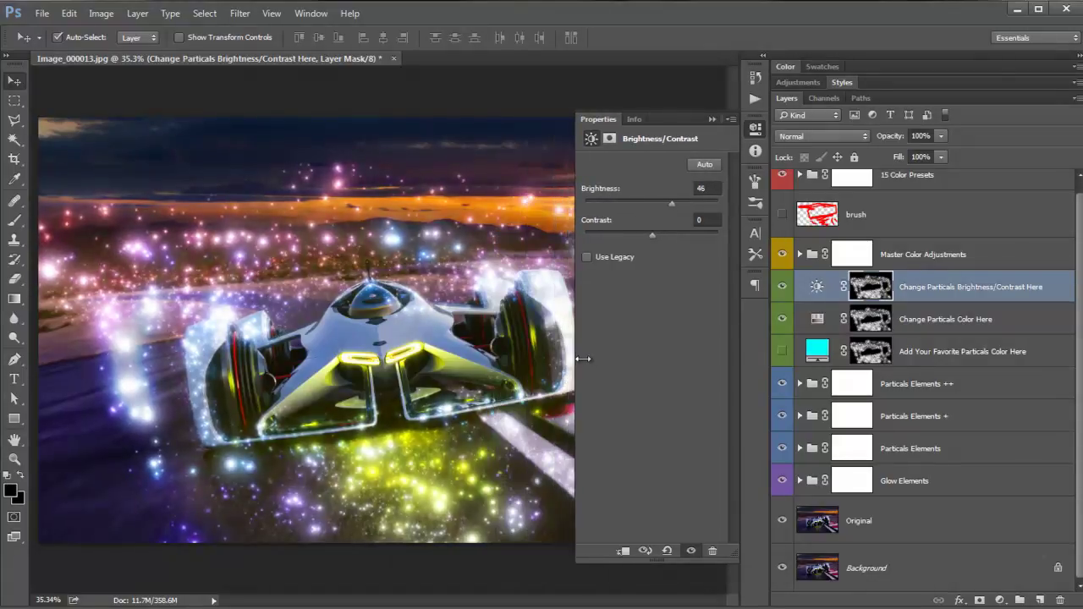
pyautogui.moveTo(674, 203)
pyautogui.mouseDown()
pyautogui.moveTo(698, 208)
pyautogui.moveTo(661, 214)
pyautogui.moveTo(678, 220)
pyautogui.mouseUp()
pyautogui.click(712, 120)
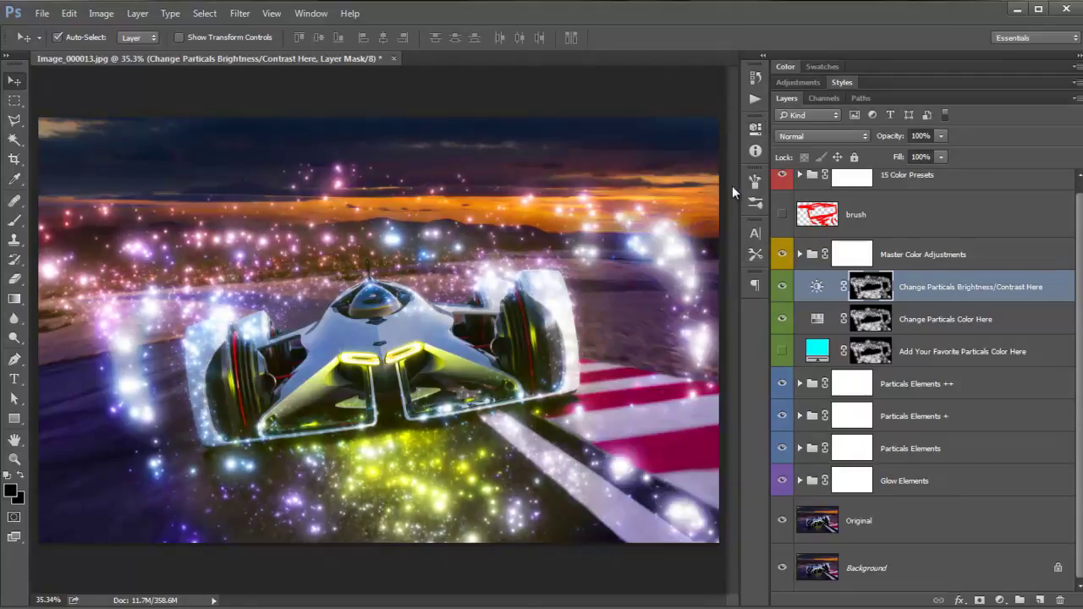
# Expand Master Color Adjustments and preview the Increase Contrast layer at higher opacity
pyautogui.click(802, 256)
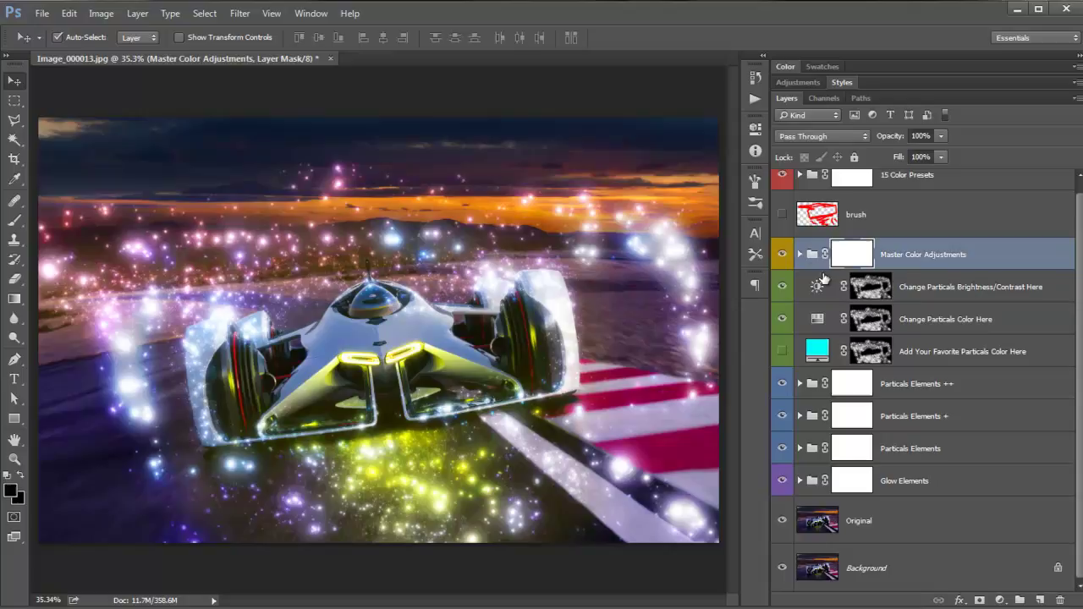
pyautogui.click(800, 255)
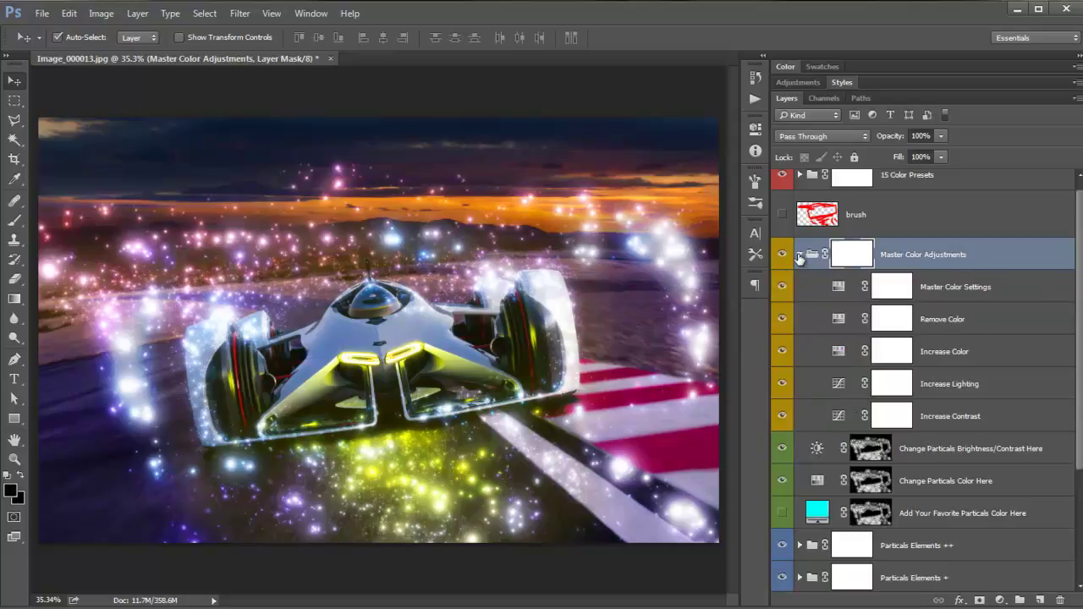
pyautogui.click(951, 418)
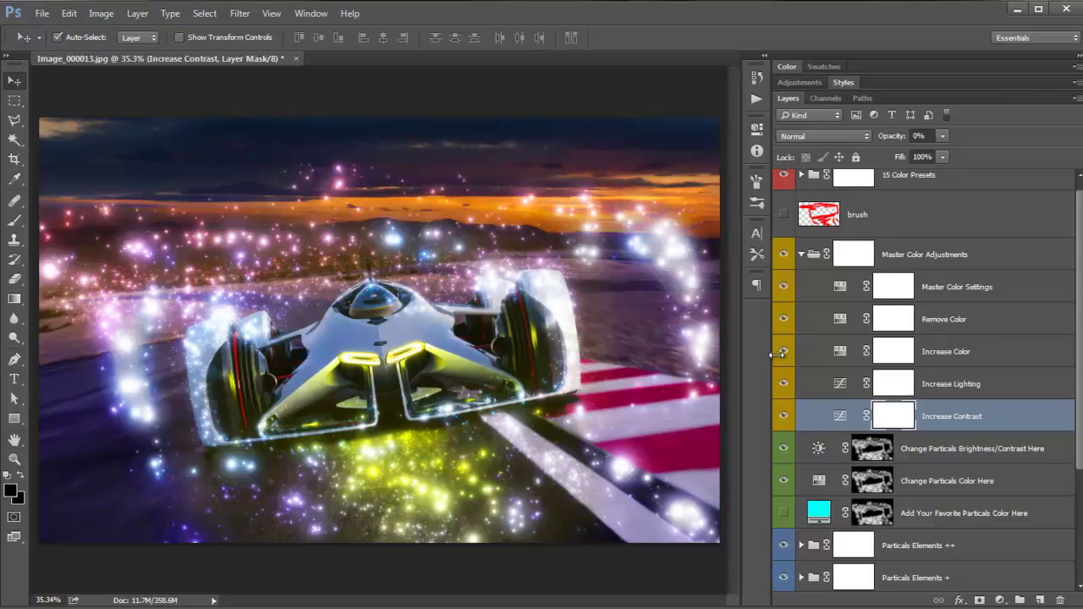
pyautogui.moveTo(767, 355); pyautogui.dragTo(793, 352)
pyautogui.moveTo(915, 140); pyautogui.dragTo(765, 134)
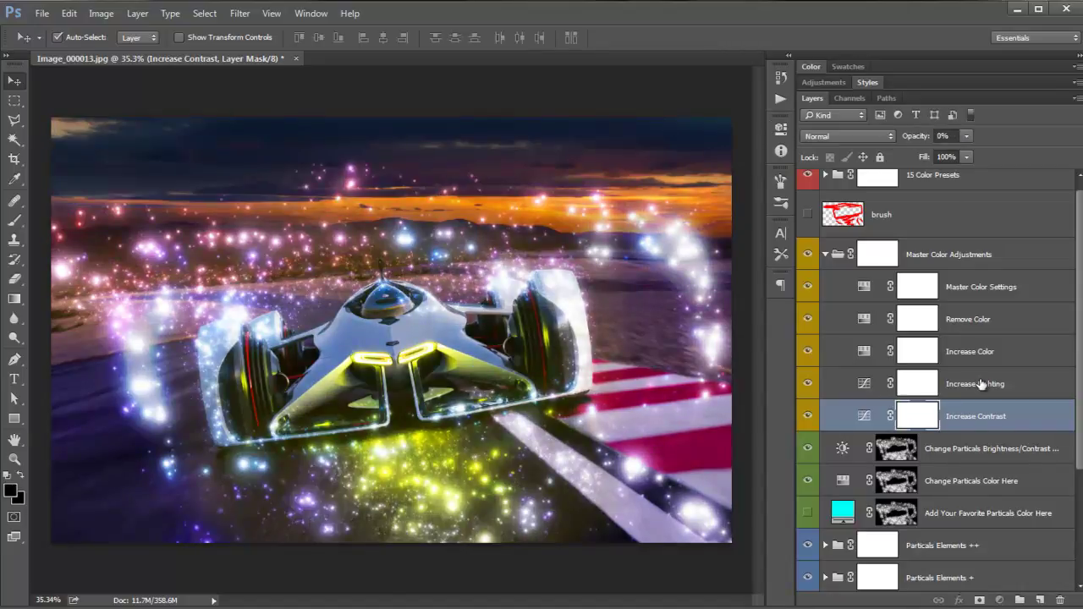
# Preview Increase Lighting at higher opacity, then set its opacity back to 0%
pyautogui.click(973, 384)
pyautogui.moveTo(908, 144); pyautogui.dragTo(951, 135)
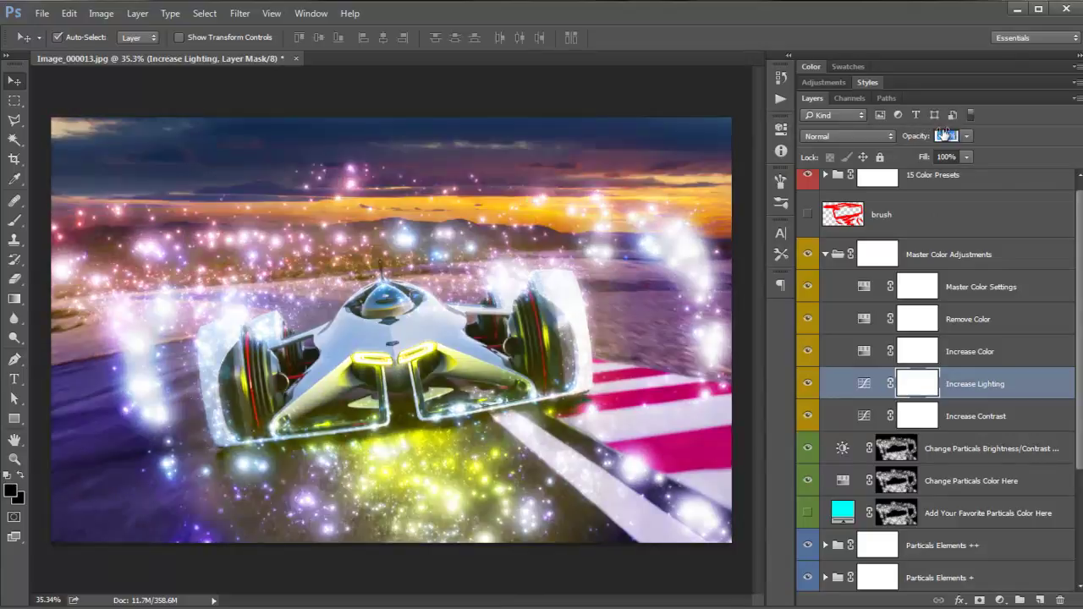
pyautogui.click(945, 135)
pyautogui.write('0')
pyautogui.press('Return')
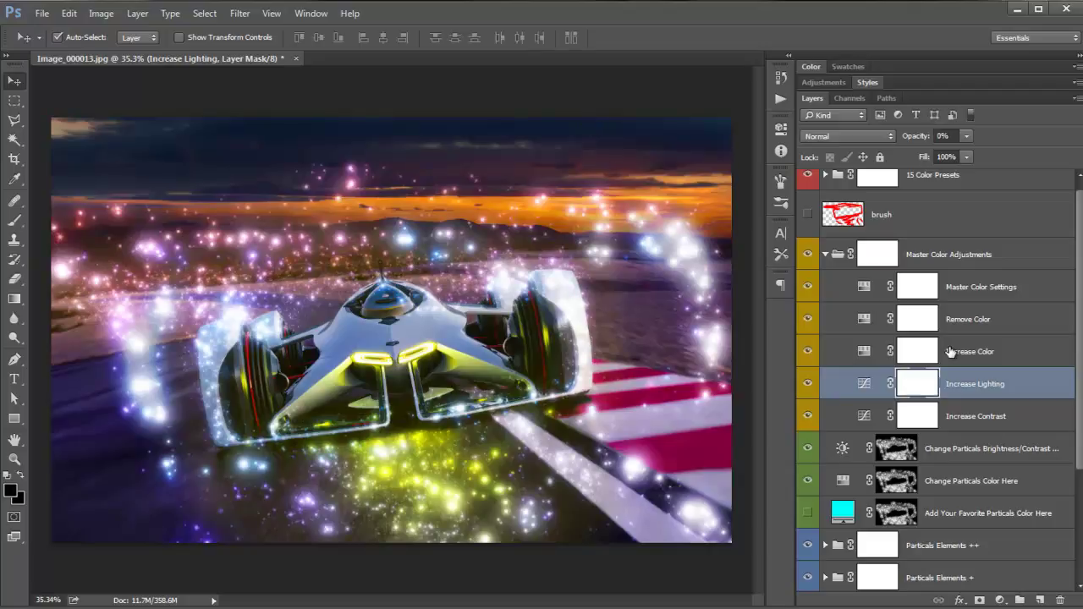
# Preview the Increase Color and Remove Color layers' opacity, leaving both at 0%
pyautogui.click(954, 352)
pyautogui.moveTo(913, 141); pyautogui.dragTo(888, 136)
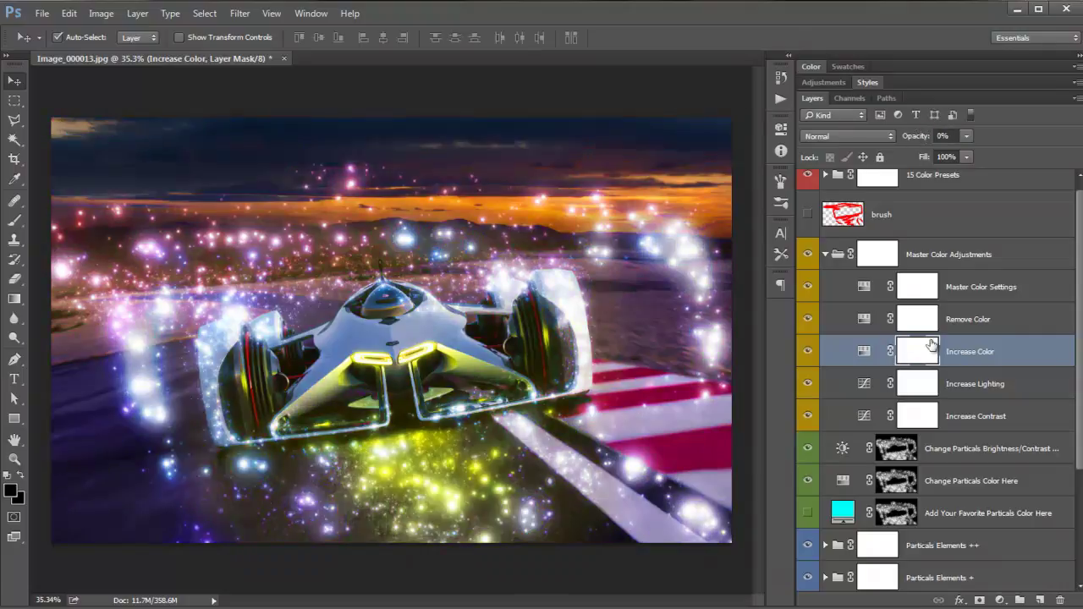
pyautogui.click(988, 328)
pyautogui.moveTo(912, 140)
pyautogui.mouseDown()
pyautogui.moveTo(934, 133)
pyautogui.moveTo(909, 139)
pyautogui.mouseUp()
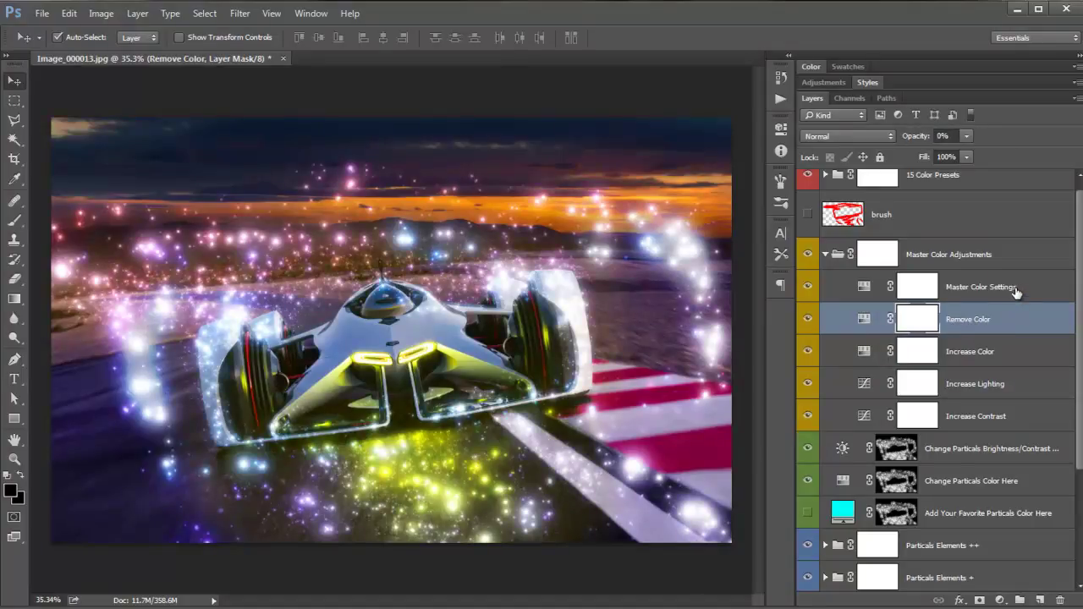
pyautogui.click(1015, 290)
# Give Master Color Settings Hue -2 and Saturation +32, then close its properties
pyautogui.doubleClick(863, 287)
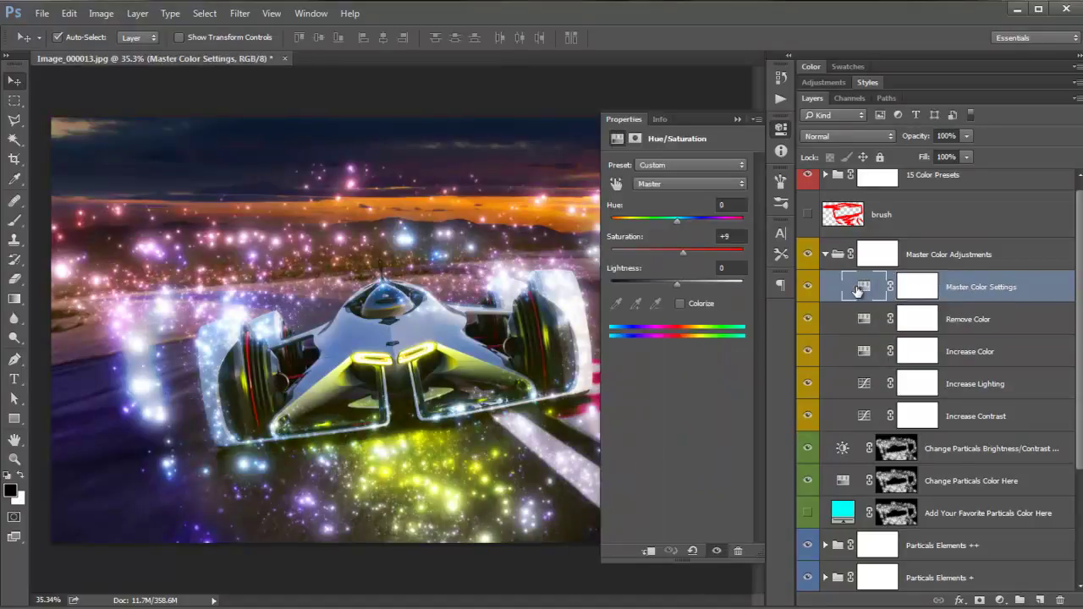
pyautogui.moveTo(675, 224)
pyautogui.mouseDown()
pyautogui.moveTo(767, 219)
pyautogui.moveTo(621, 231)
pyautogui.moveTo(675, 224)
pyautogui.mouseUp()
pyautogui.moveTo(687, 252)
pyautogui.mouseDown()
pyautogui.moveTo(762, 250)
pyautogui.moveTo(698, 267)
pyautogui.mouseUp()
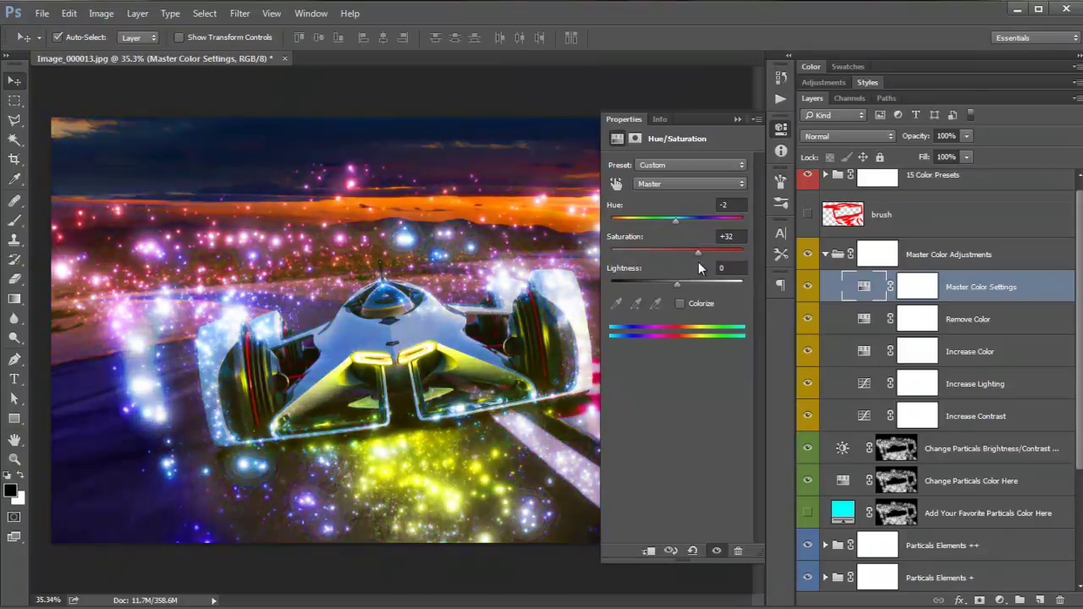
pyautogui.click(737, 118)
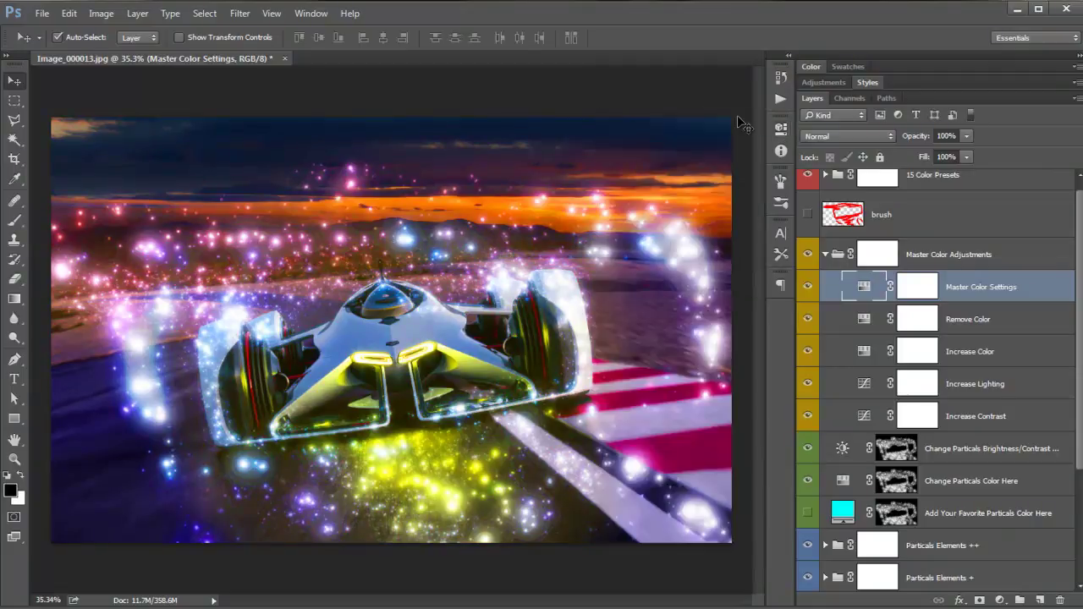
# Collapse Master Color Adjustments, expand 15 Color Presets, and preview presets Color - 01 to 03
pyautogui.scroll(2, 1015, 410)
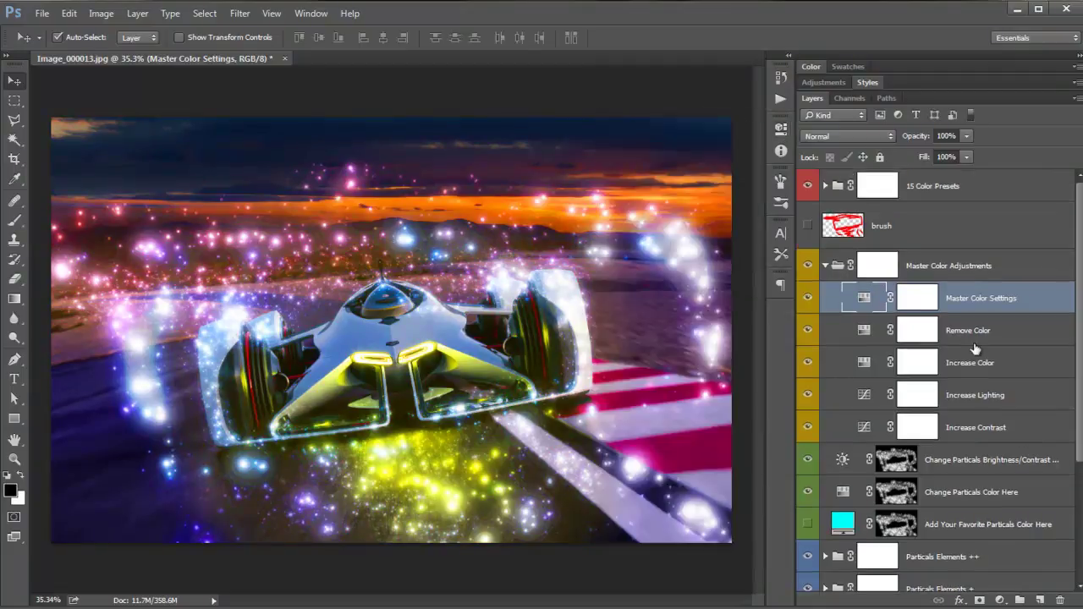
pyautogui.click(826, 266)
pyautogui.click(974, 185)
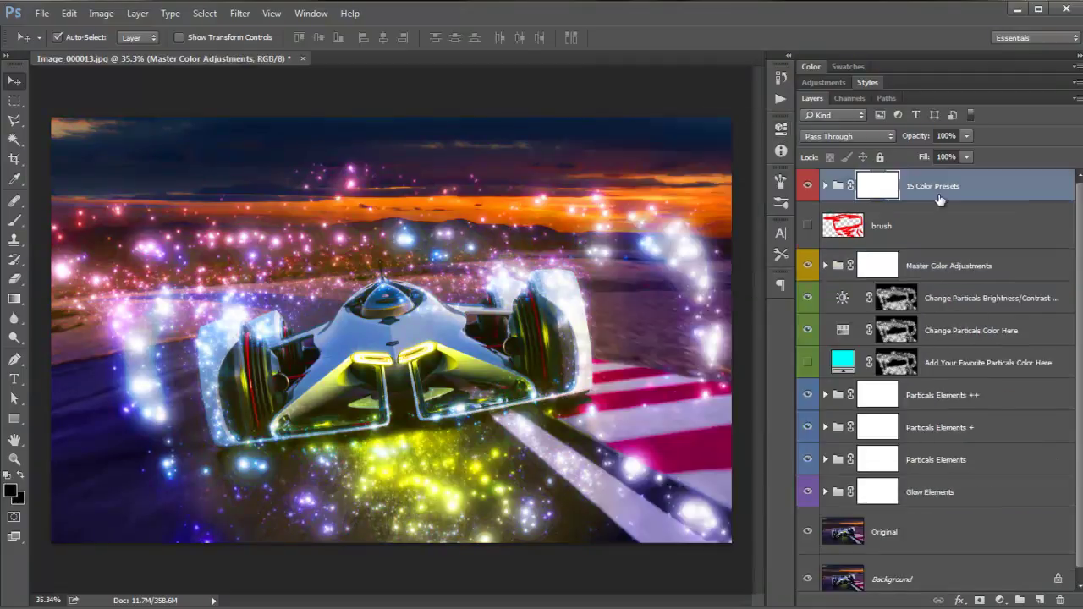
pyautogui.click(825, 185)
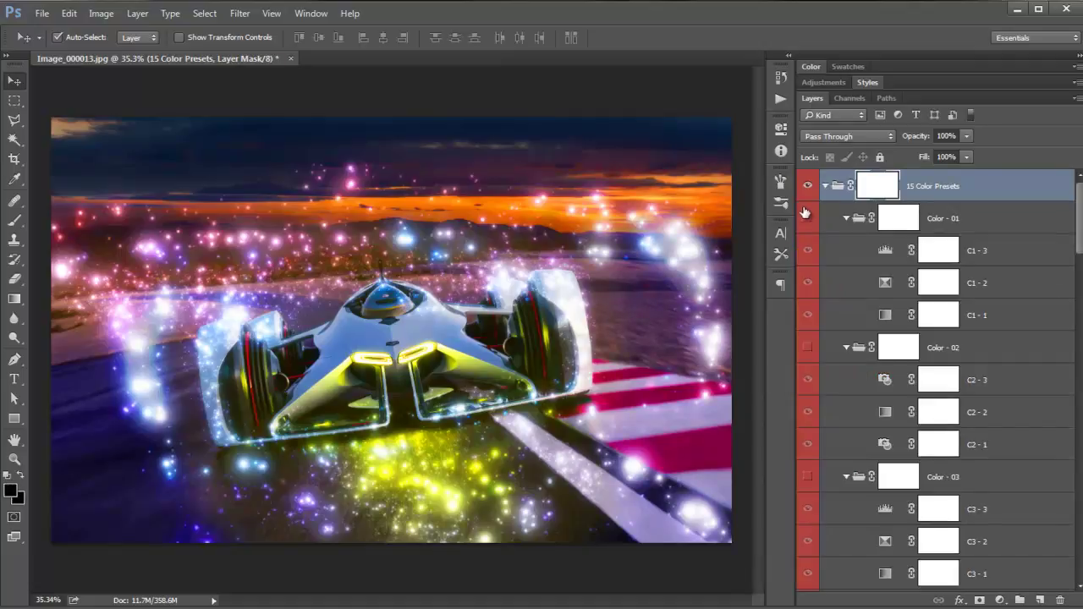
pyautogui.click(806, 218)
pyautogui.click(804, 220)
pyautogui.click(808, 348)
pyautogui.click(808, 479)
pyautogui.click(808, 478)
# Preview and re-hide the Color - 04 through Color - 07 presets
pyautogui.moveTo(1079, 224); pyautogui.dragTo(1080, 288)
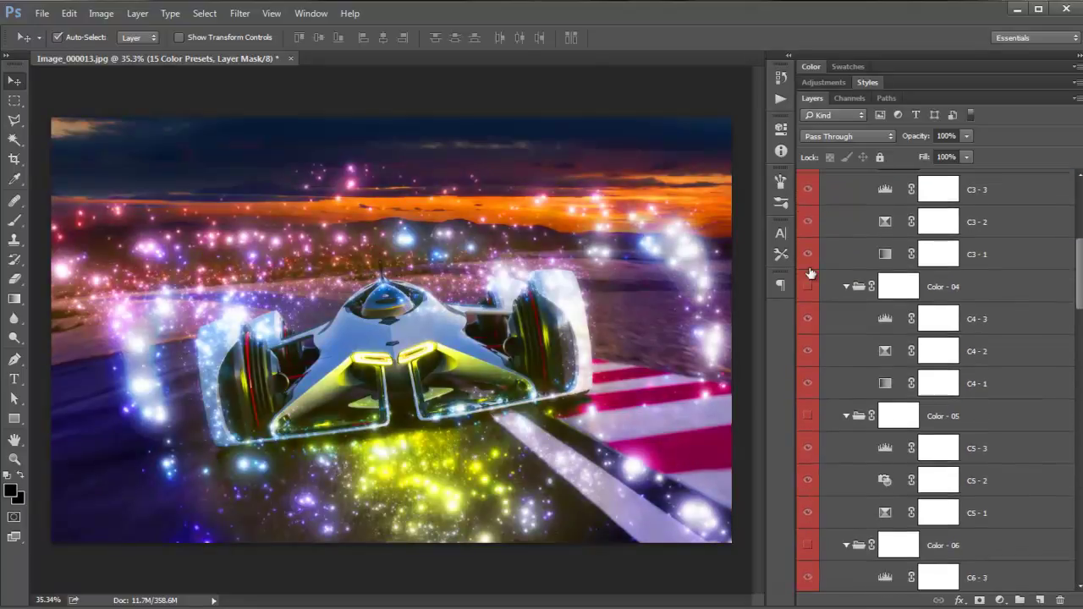
pyautogui.click(808, 286)
pyautogui.click(808, 286)
pyautogui.click(808, 415)
pyautogui.click(808, 415)
pyautogui.click(808, 545)
pyautogui.click(808, 544)
pyautogui.scroll(-2, 841, 541)
pyautogui.scroll(-2, 842, 503)
pyautogui.click(808, 417)
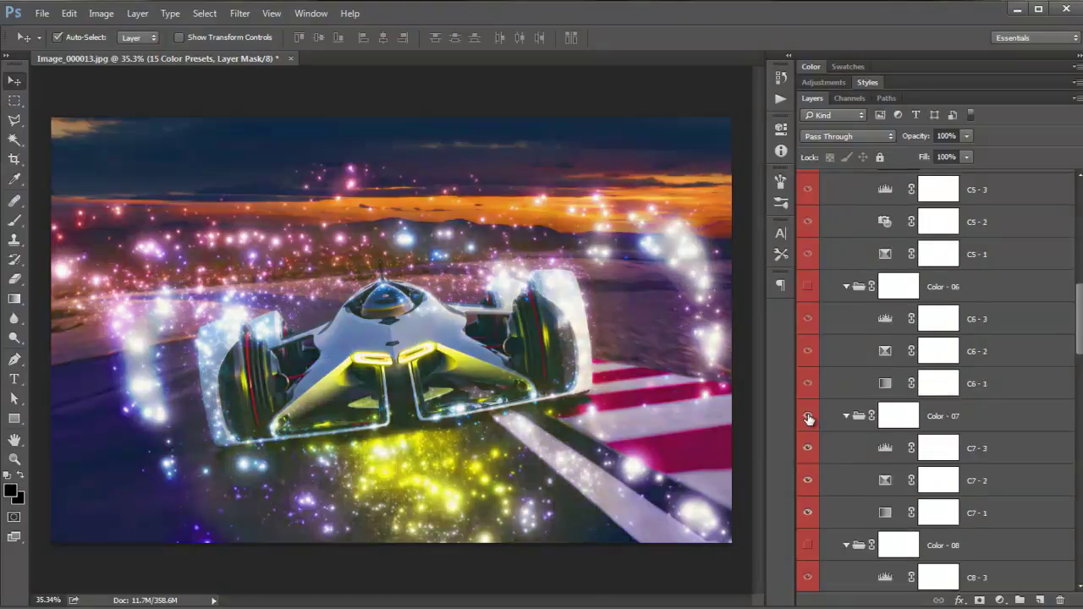
pyautogui.click(808, 417)
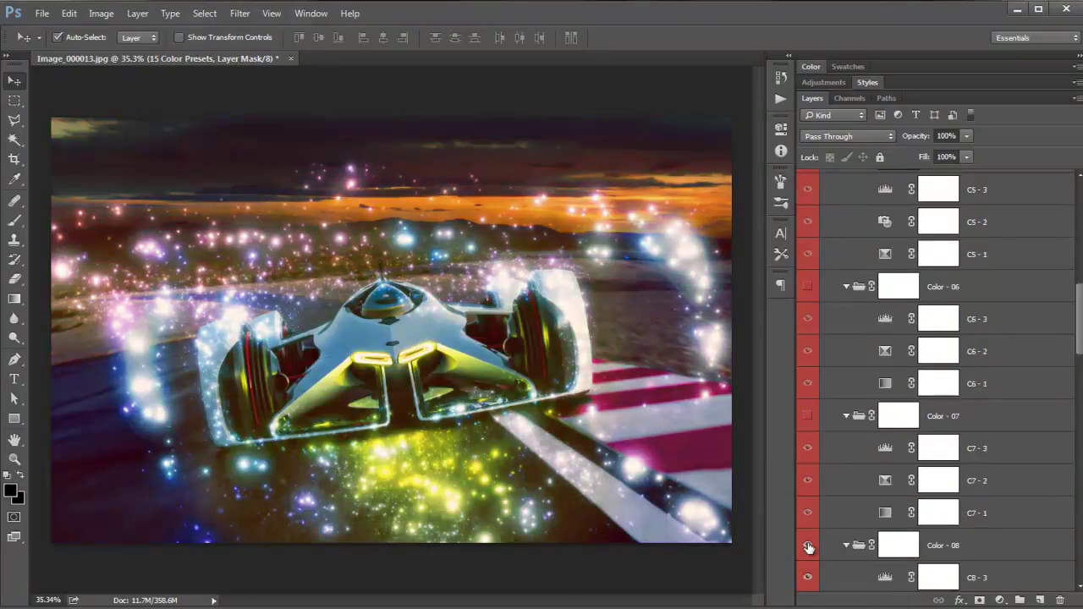
# Preview and re-hide the Color - 09 through Color - 12 presets
pyautogui.scroll(-3, 829, 527)
pyautogui.click(808, 514)
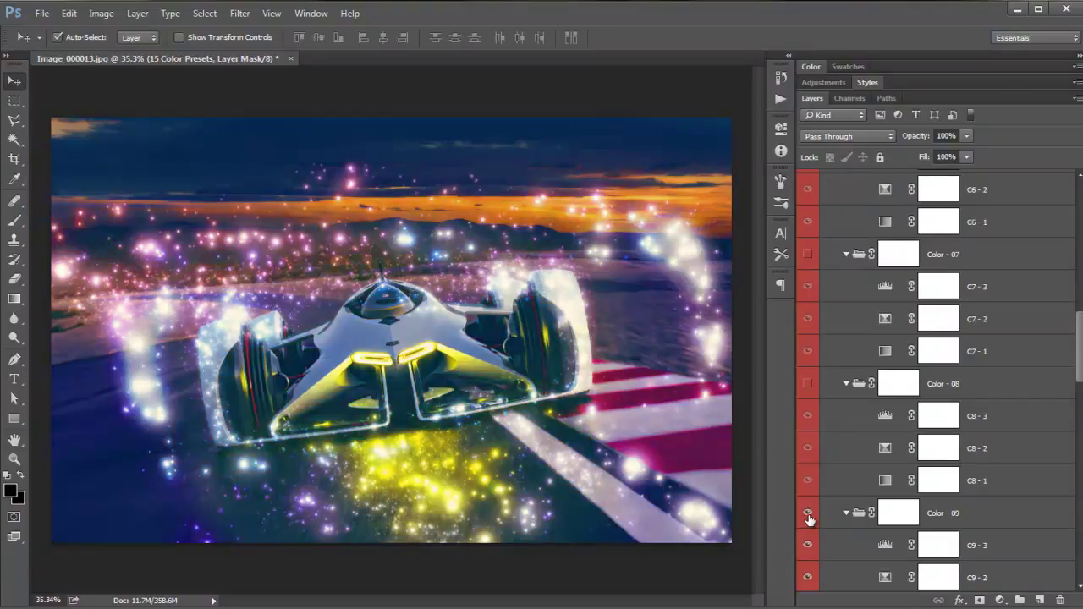
pyautogui.click(808, 514)
pyautogui.scroll(-3, 809, 516)
pyautogui.click(808, 514)
pyautogui.click(807, 514)
pyautogui.scroll(-3, 812, 516)
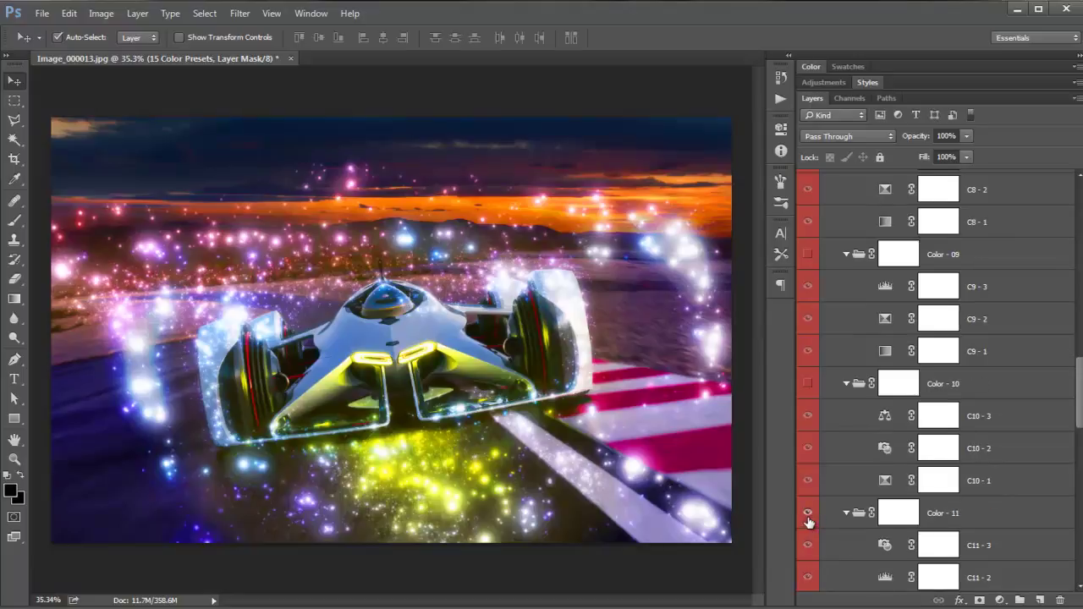
pyautogui.click(808, 515)
pyautogui.click(808, 514)
pyautogui.scroll(-2, 809, 518)
pyautogui.scroll(-1, 809, 518)
pyautogui.click(808, 514)
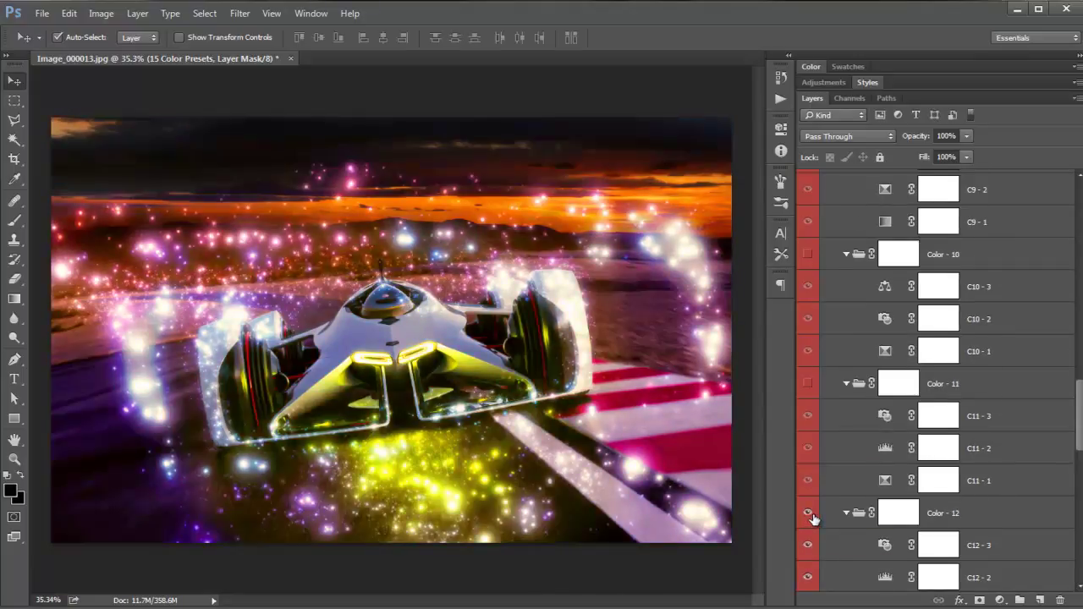
pyautogui.click(810, 514)
# Preview and re-hide the Color - 13, 14 and 15 presets
pyautogui.scroll(-3, 810, 518)
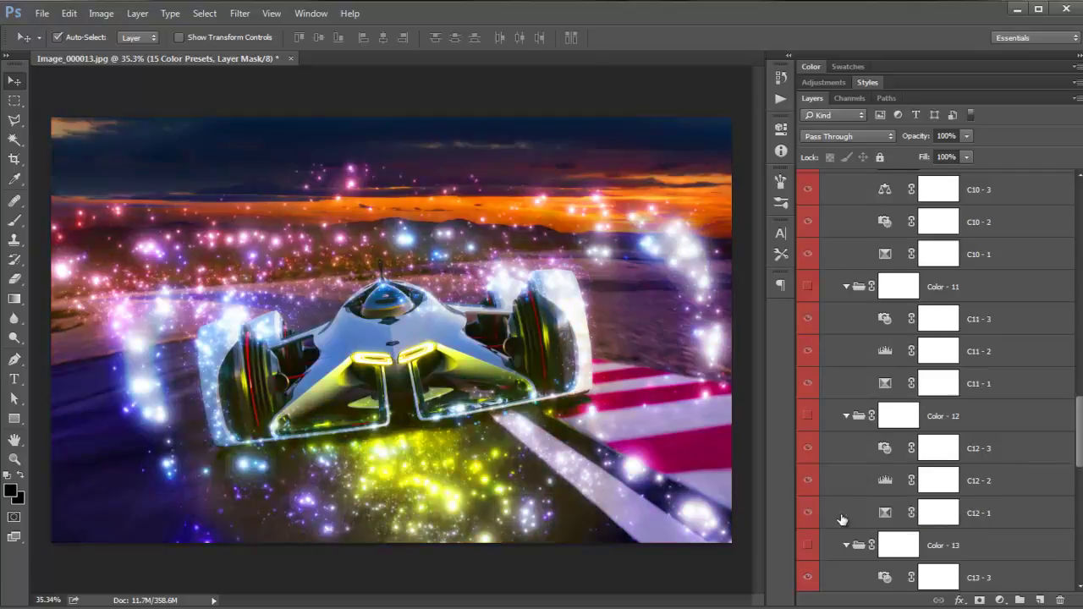
pyautogui.click(810, 543)
pyautogui.click(810, 541)
pyautogui.scroll(-5, 811, 539)
pyautogui.click(810, 514)
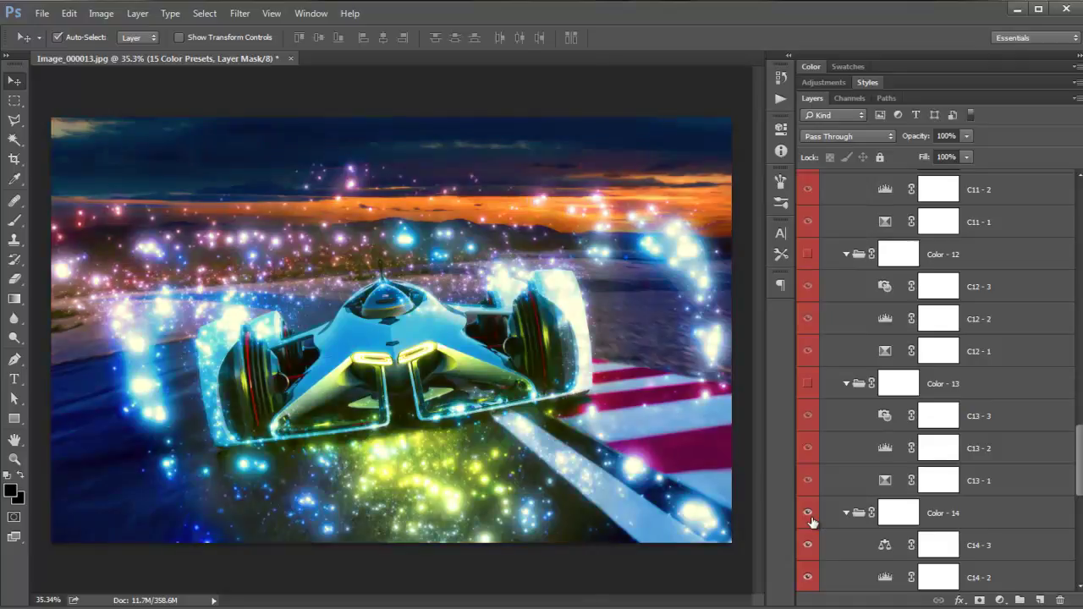
pyautogui.click(809, 514)
pyautogui.scroll(-7, 810, 518)
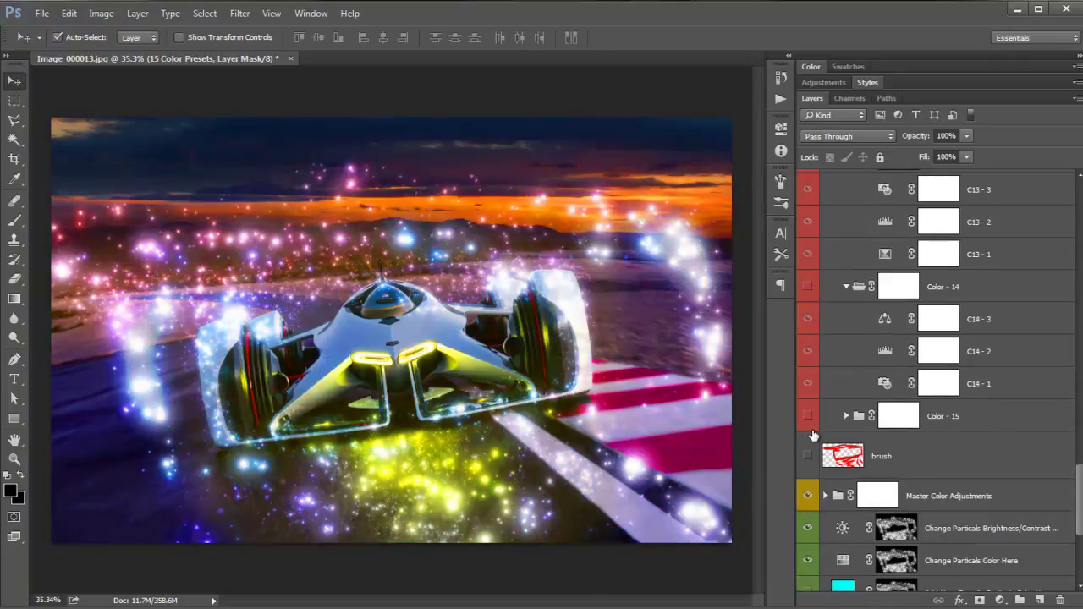
pyautogui.click(813, 419)
pyautogui.click(809, 416)
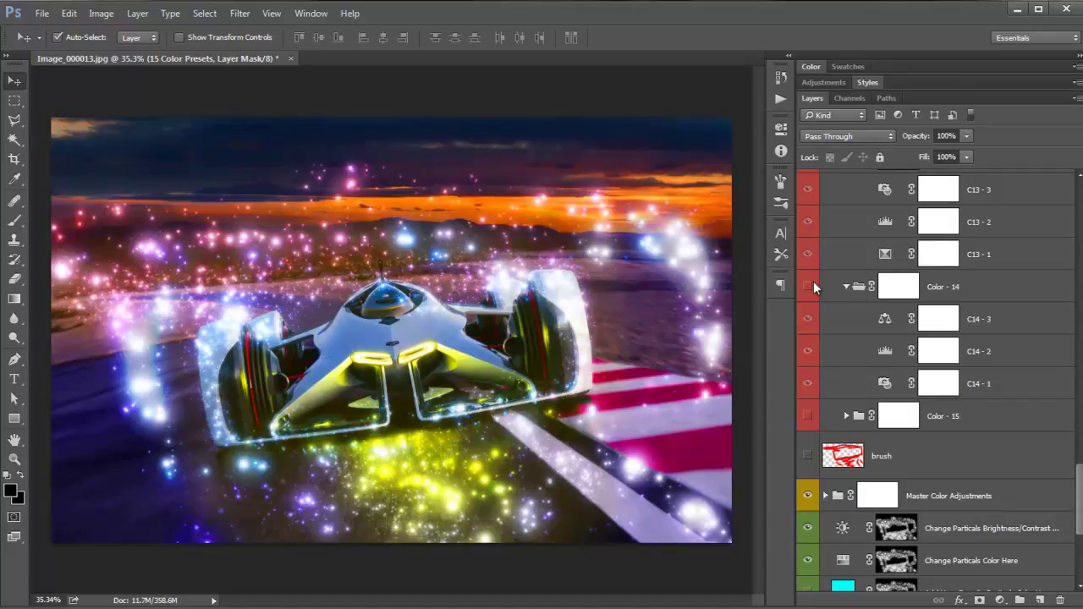